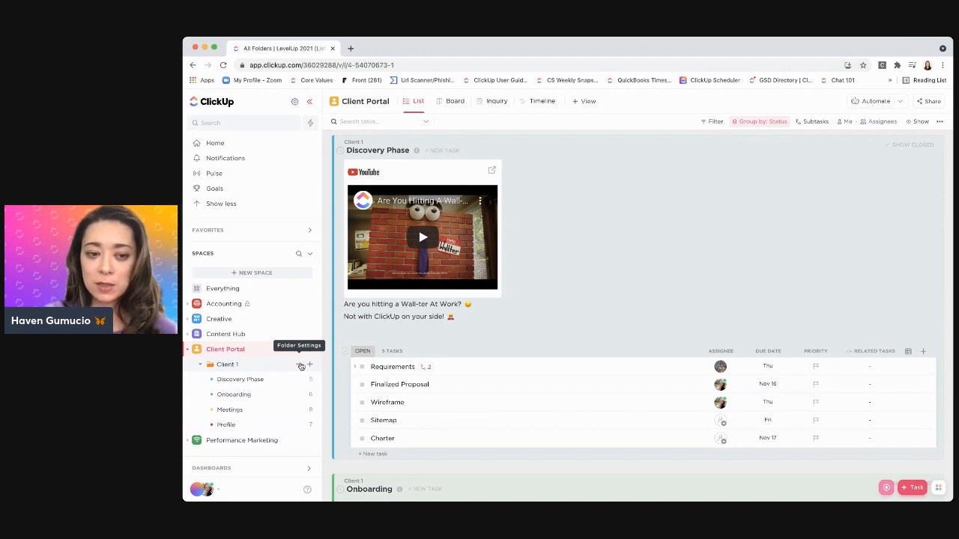
Start saving the Client 1 folder as a new template and name it "Client LifeCycle"
left_click(301, 366)
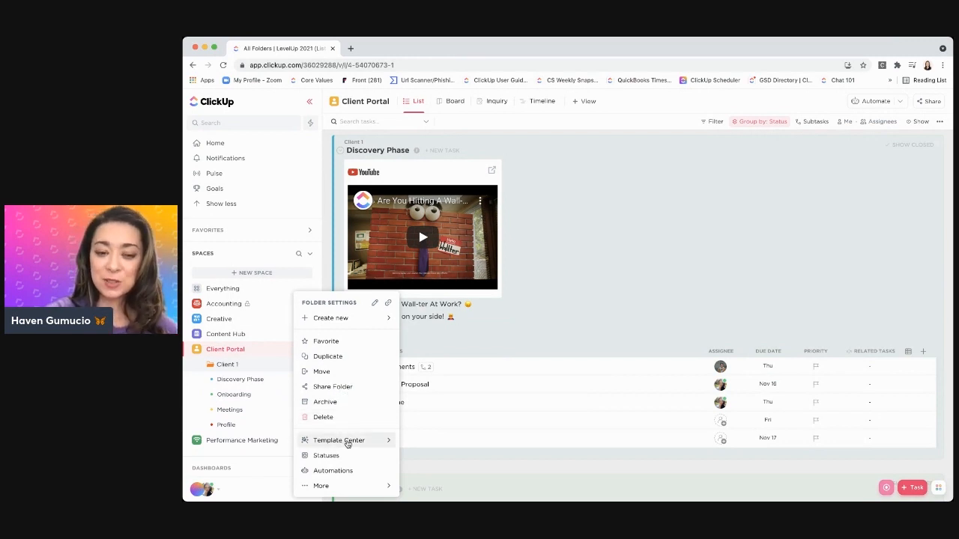
left_click(325, 443)
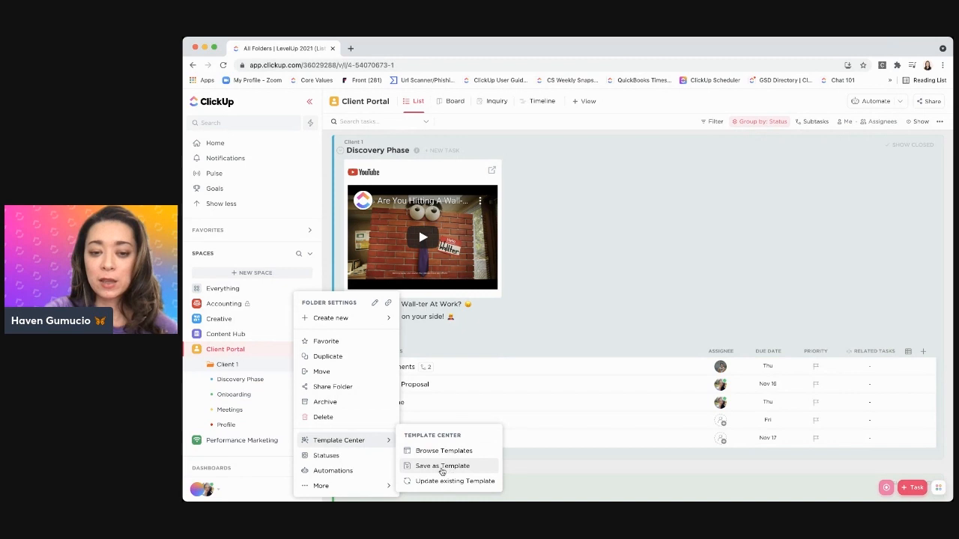
left_click(442, 466)
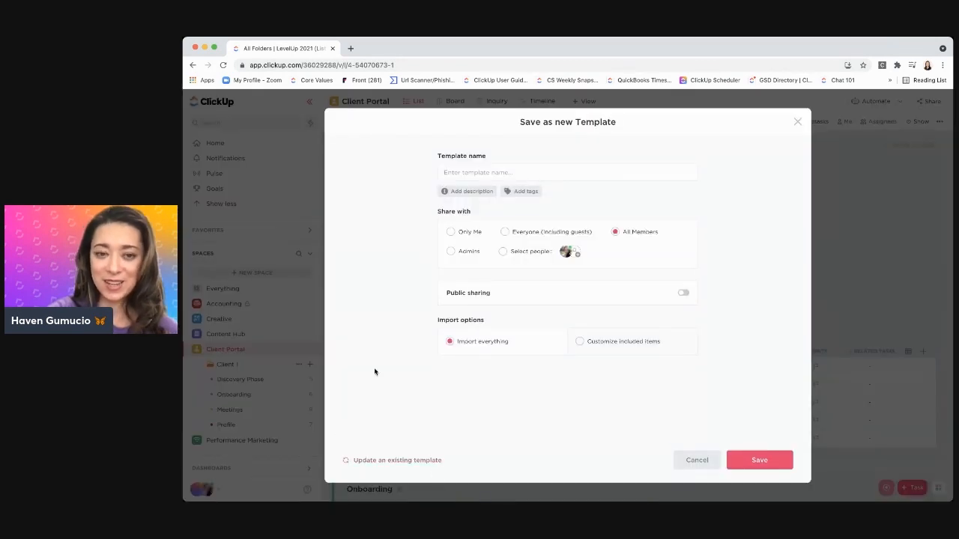
left_click(477, 170)
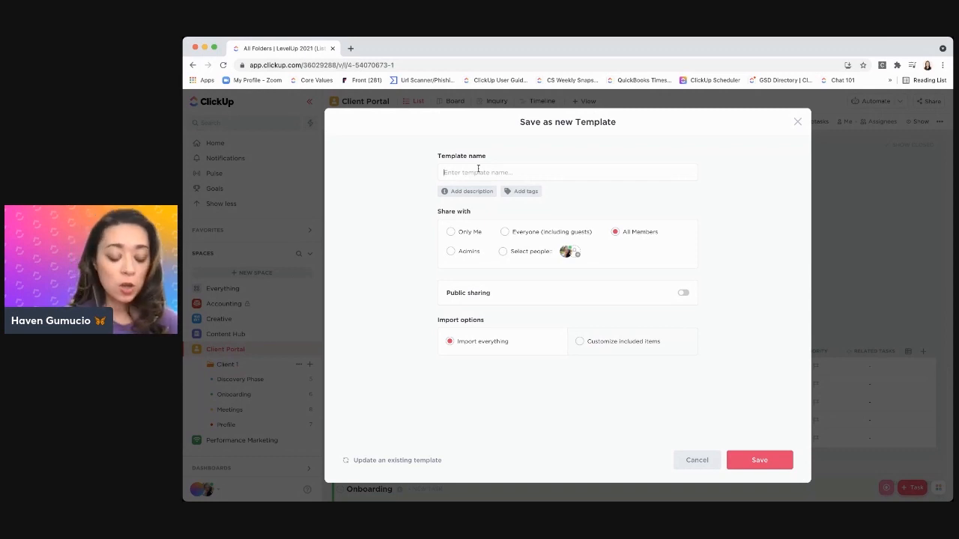
type("Client ")
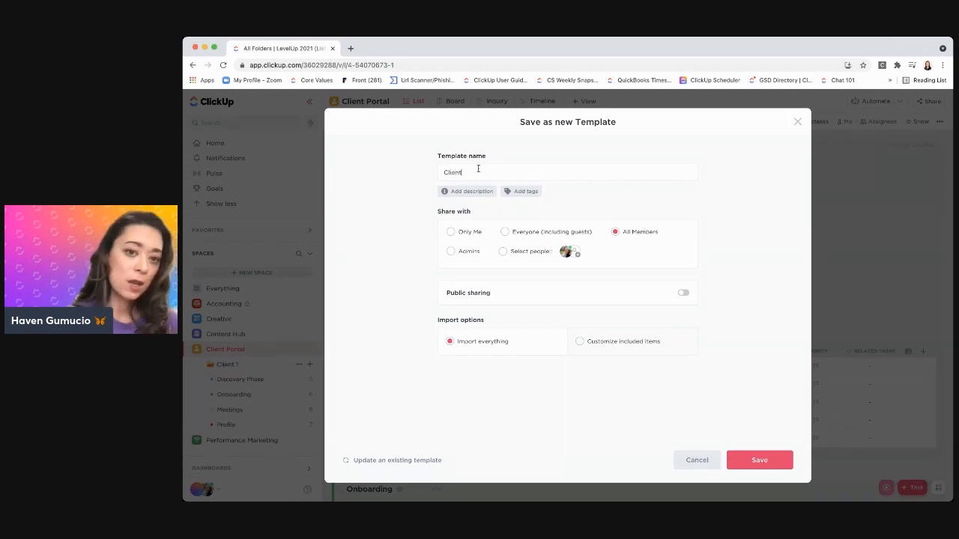
type("Lifecycle")
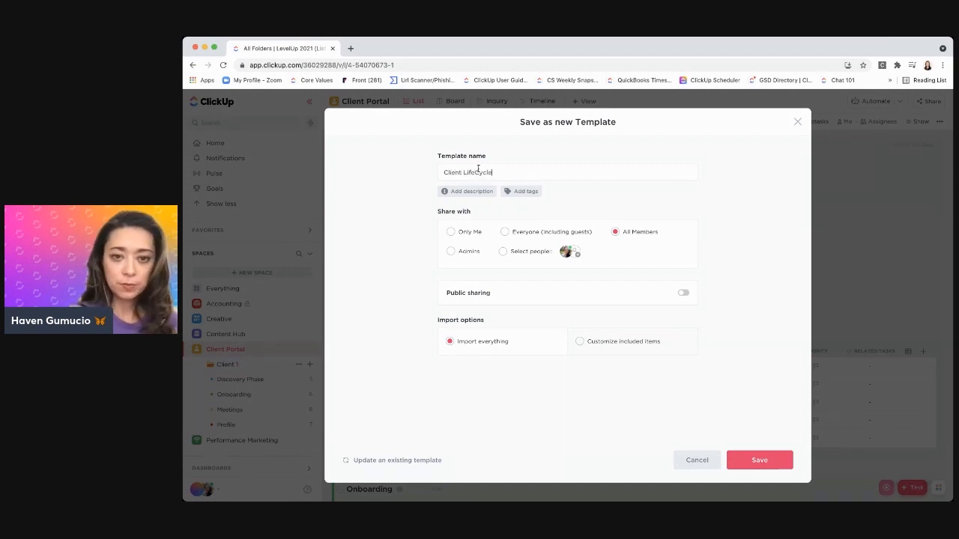
Add empty description and tags fields to the new template and enable public sharing
left_click(457, 191)
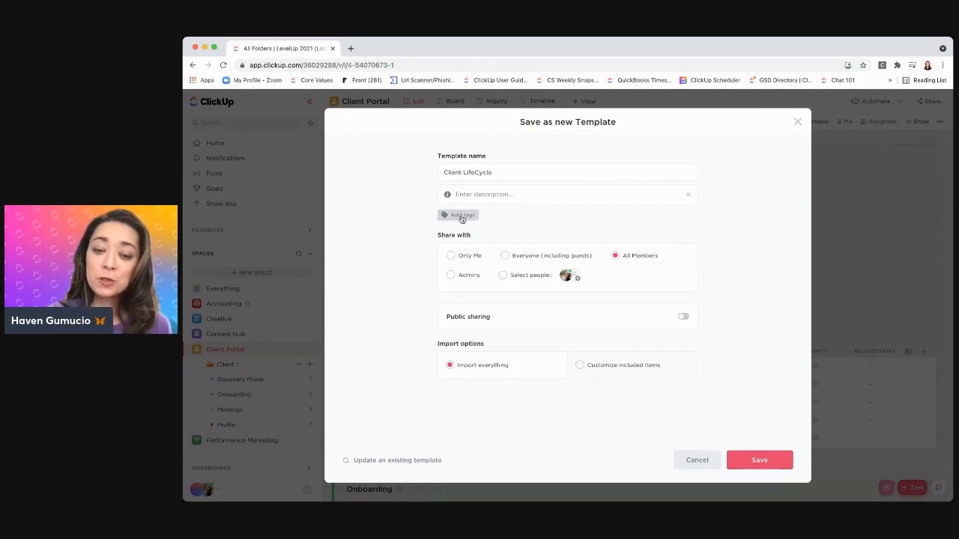
left_click(461, 216)
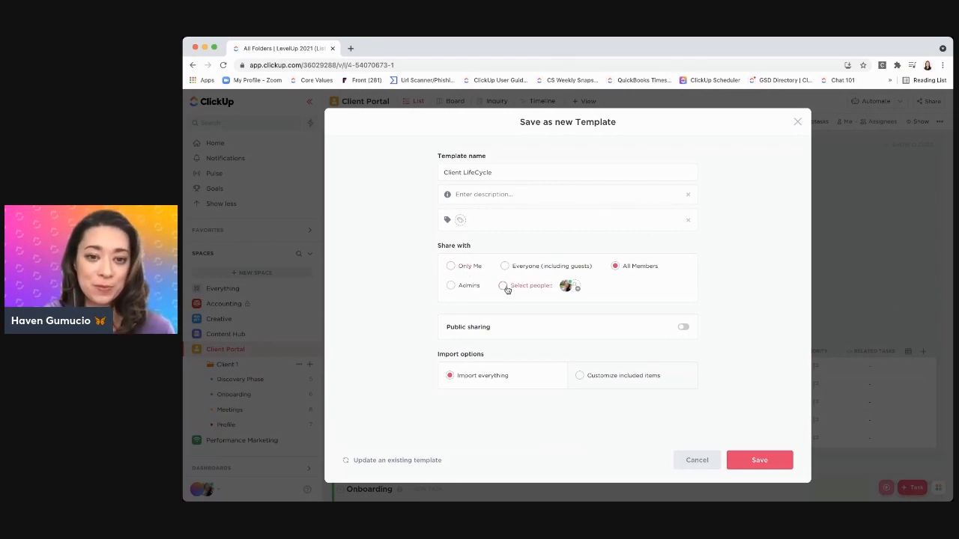
left_click(683, 328)
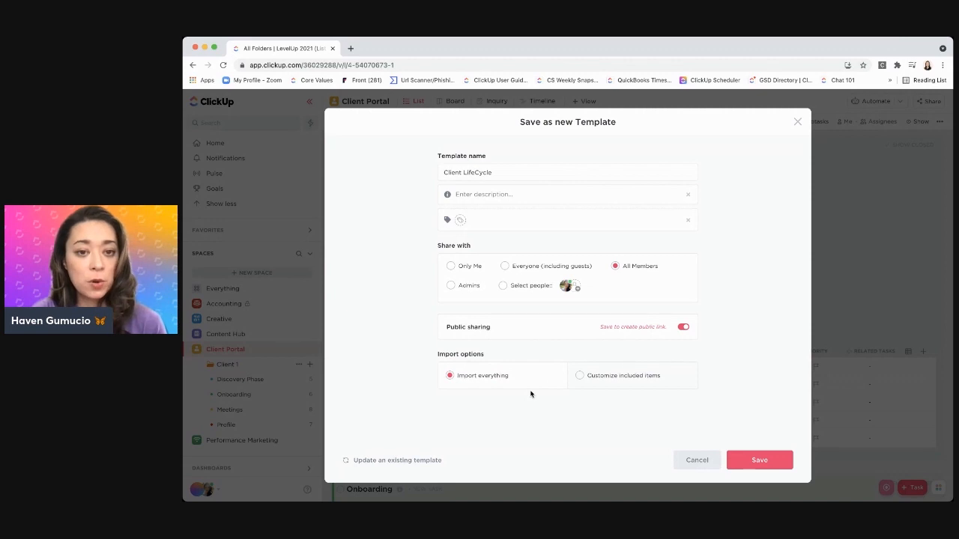
Try customizing the included items by excluding Attachments and Custom Fields, and return the import option to Import everything
left_click(579, 376)
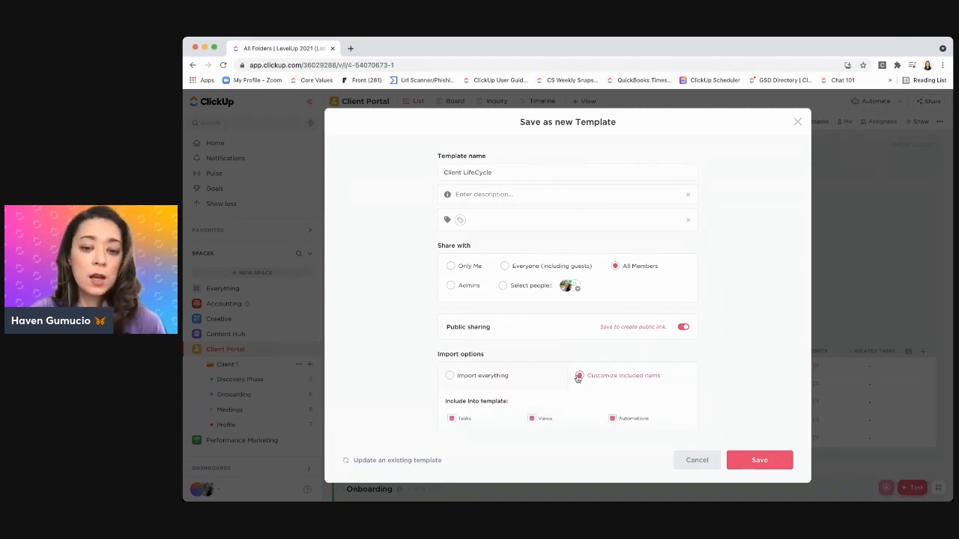
scroll(691, 385, "down", 3)
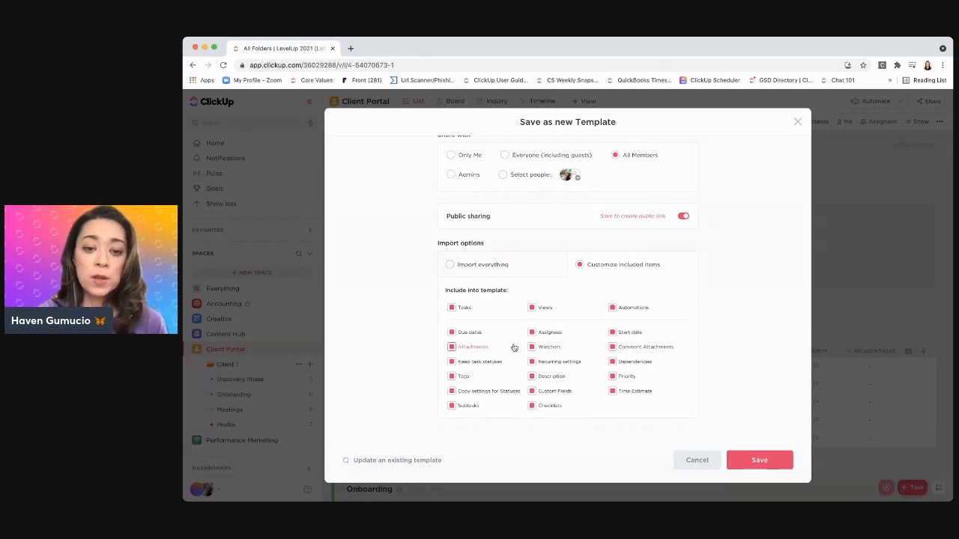
left_click(452, 347)
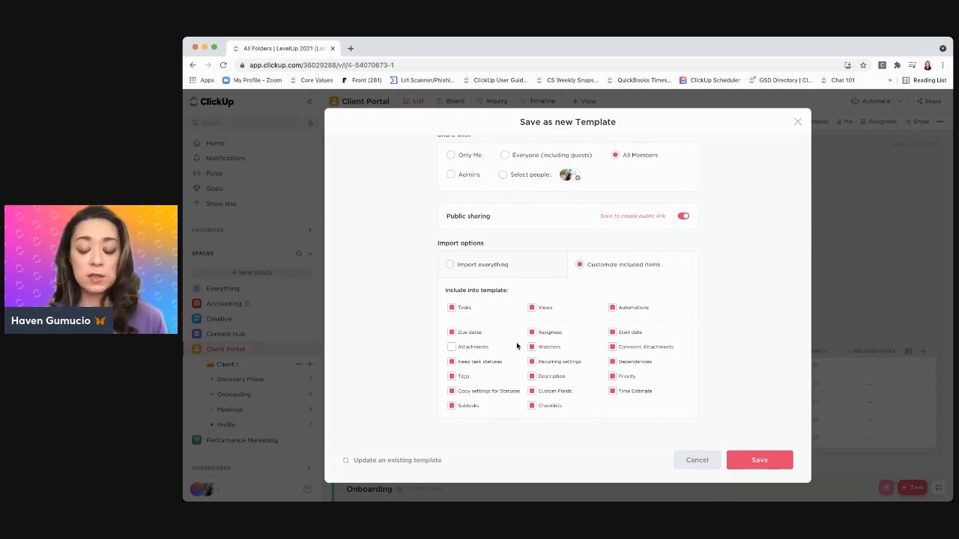
left_click(532, 391)
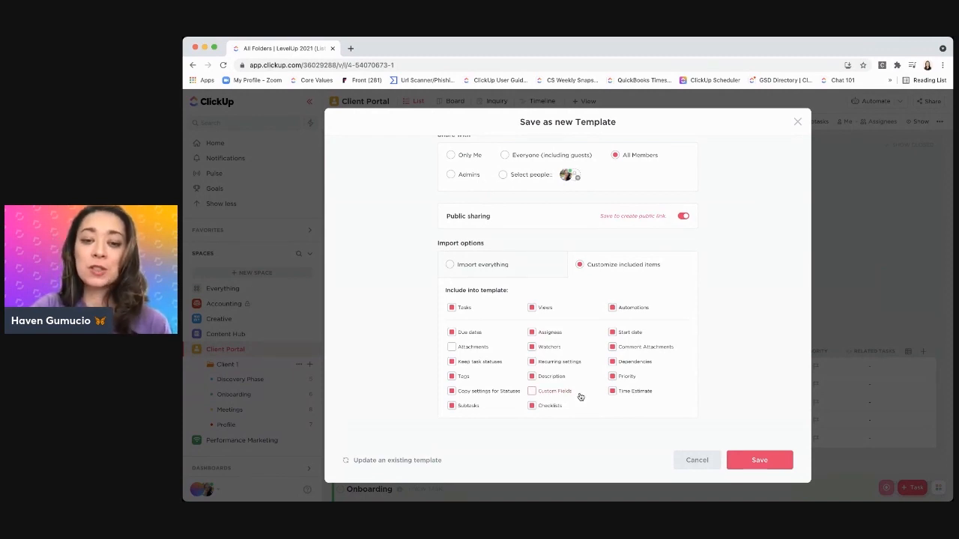
left_click(451, 265)
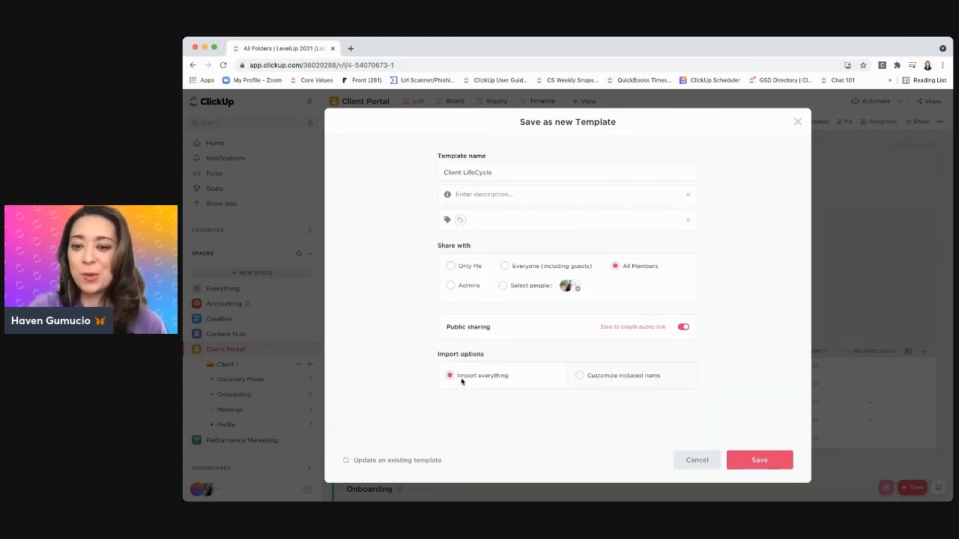
Save the new folder template and collapse the Client 1 folder
left_click(767, 464)
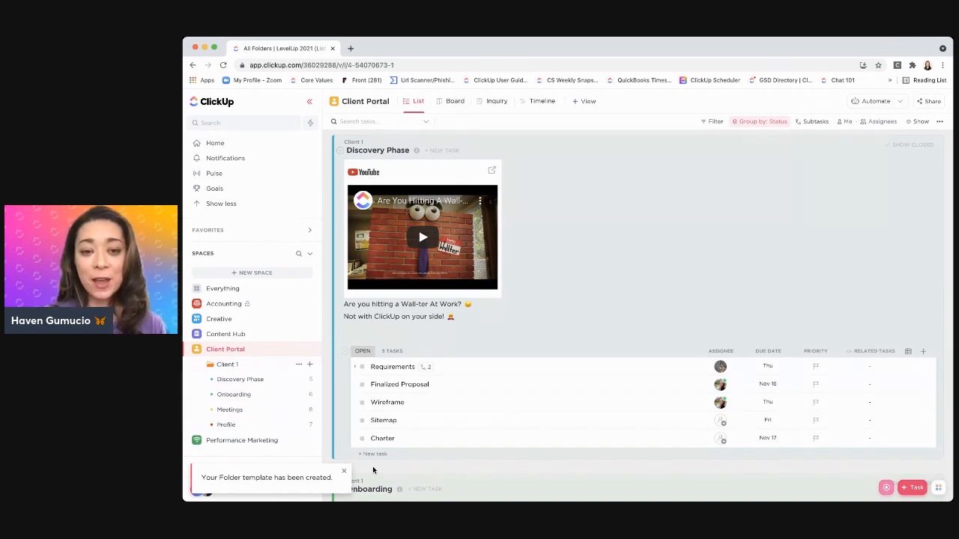
left_click(201, 365)
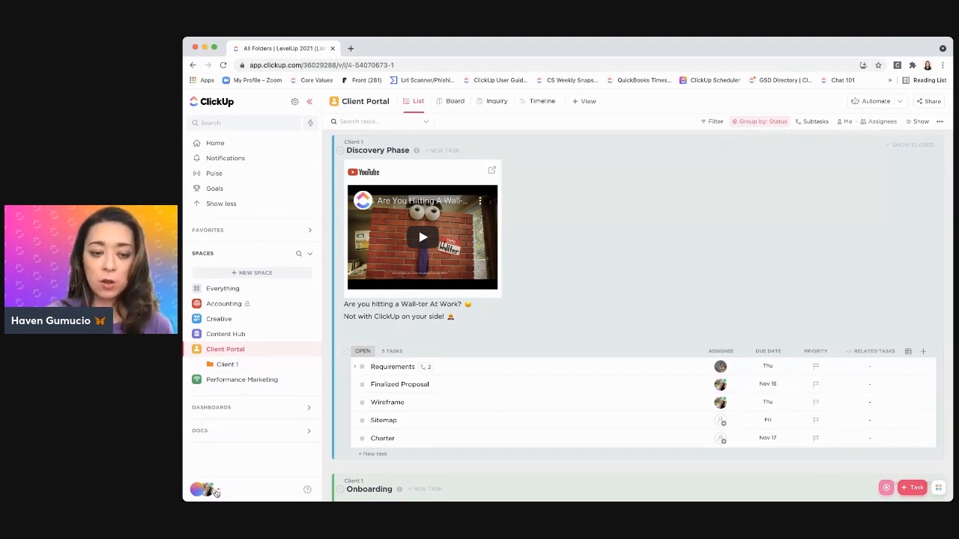
Open the workspace's Template Center and look through the LevelUp 2021 and ClickUp templates
left_click(205, 491)
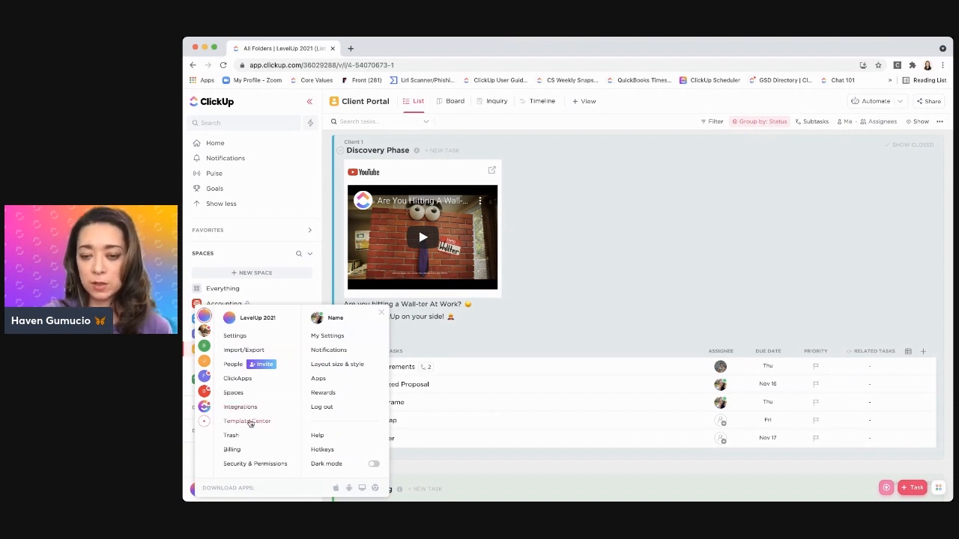
left_click(249, 420)
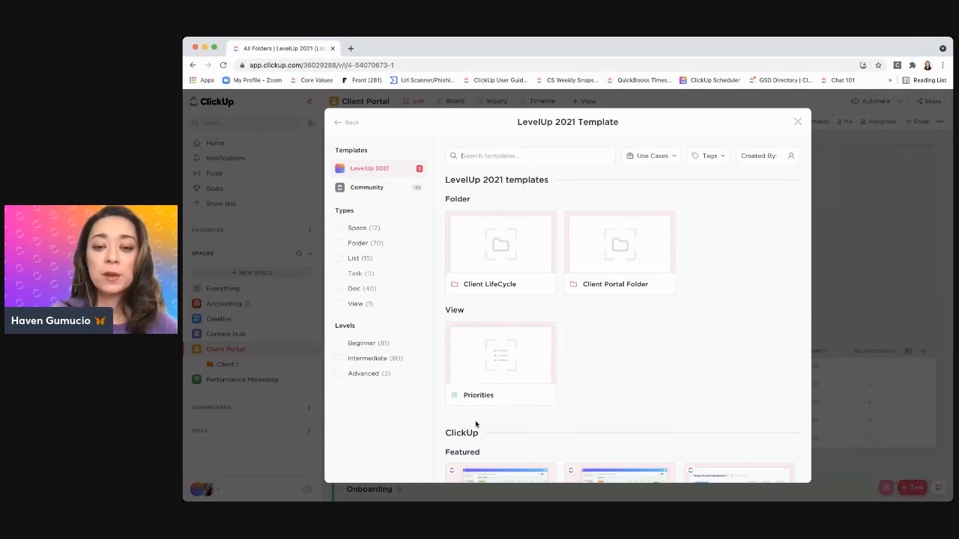
scroll(479, 422, "down", 3)
scroll(479, 421, "down", 3)
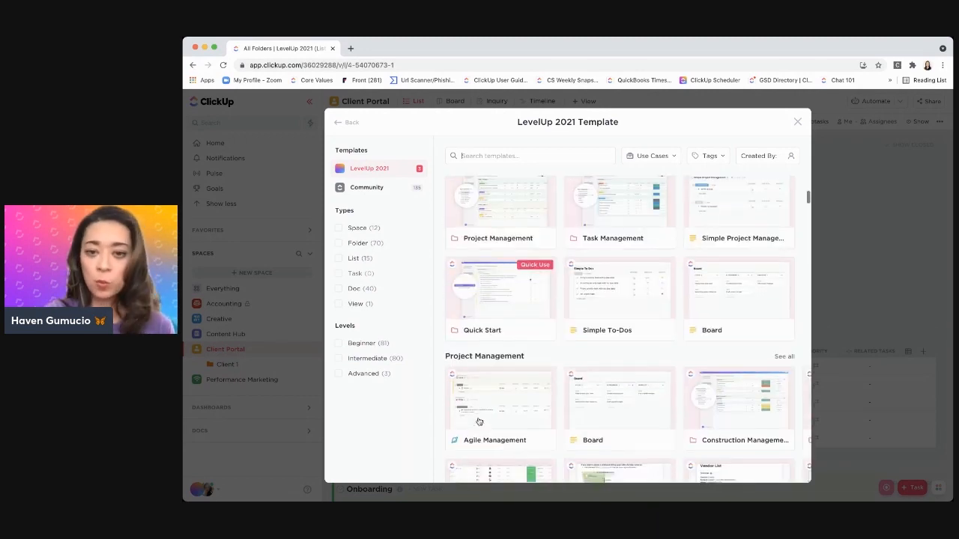
scroll(476, 420, "down", 1)
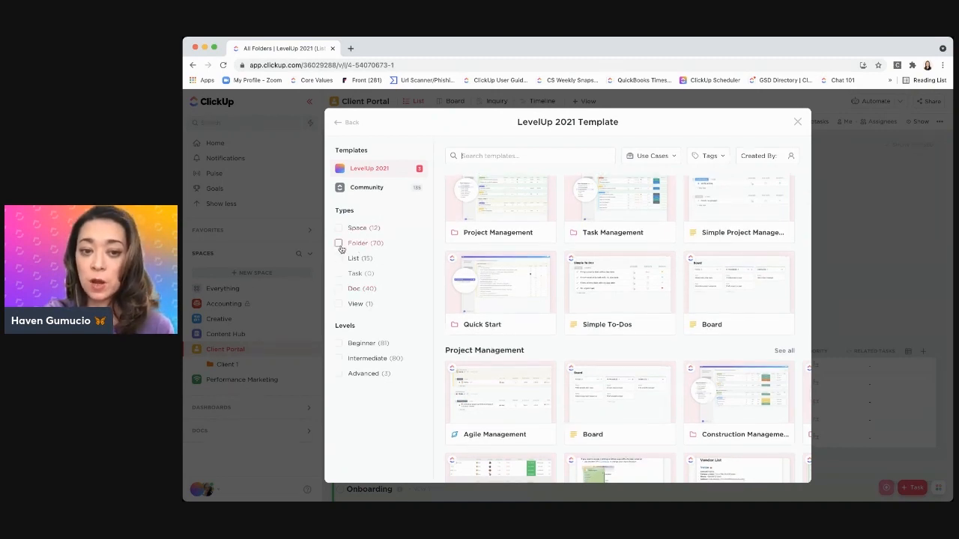
Filter the templates by the Folder type, switch the filter to Space, and check the available Use Cases options
left_click(338, 243)
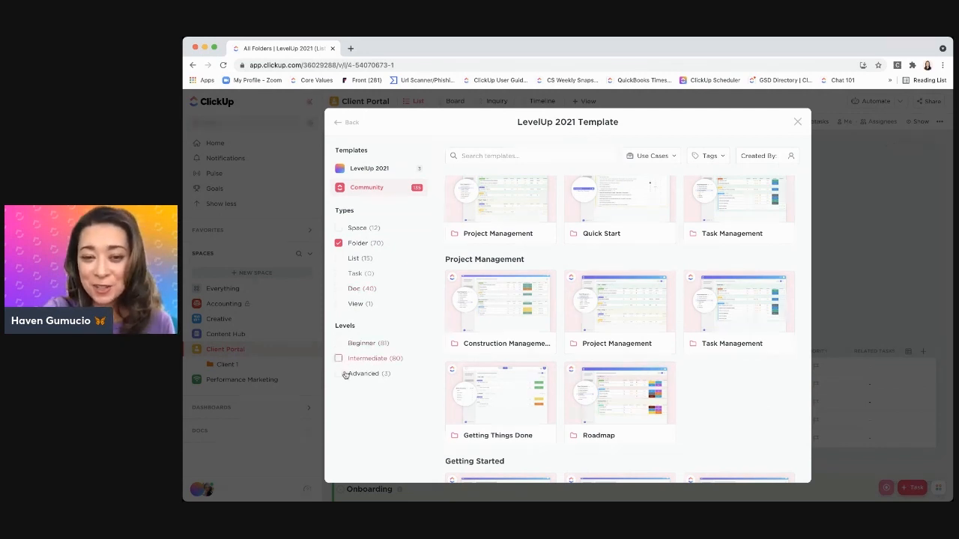
left_click(339, 227)
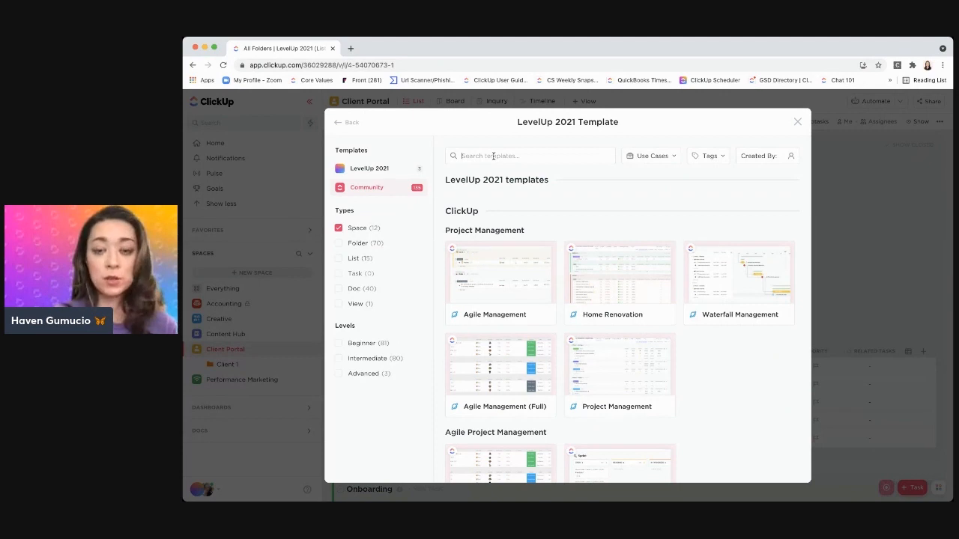
left_click(645, 156)
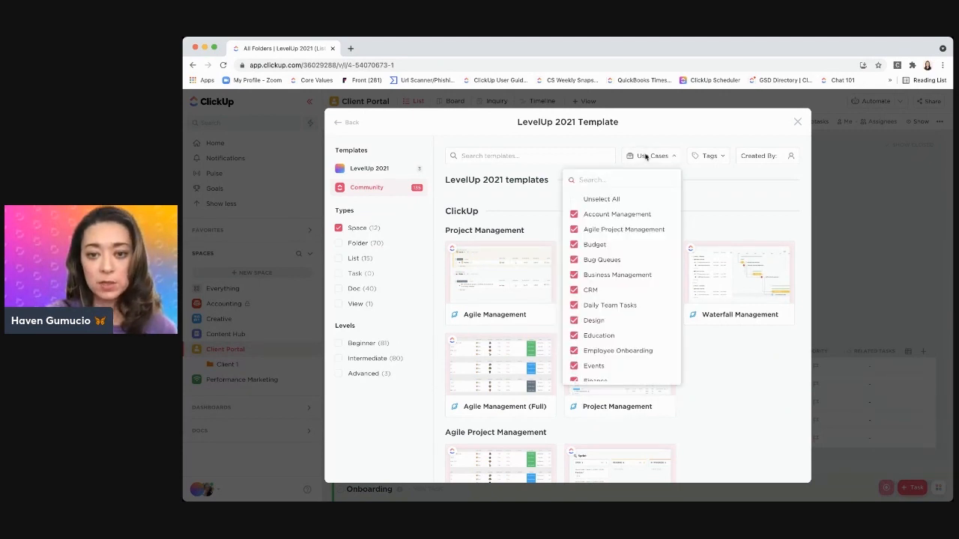
left_click(717, 217)
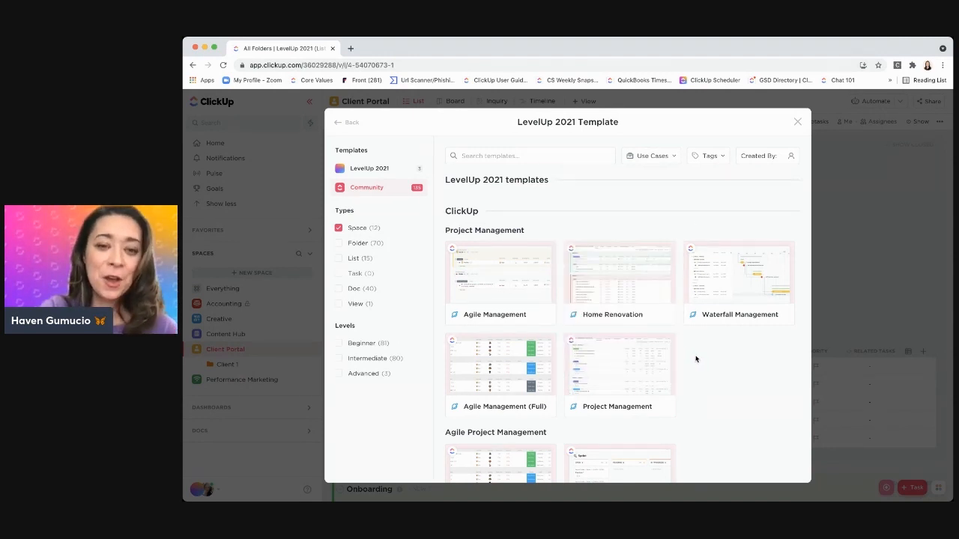
Examine the Space templates across all use-case categories, from Project Management to Bug Queues
scroll(695, 359, "down", 1)
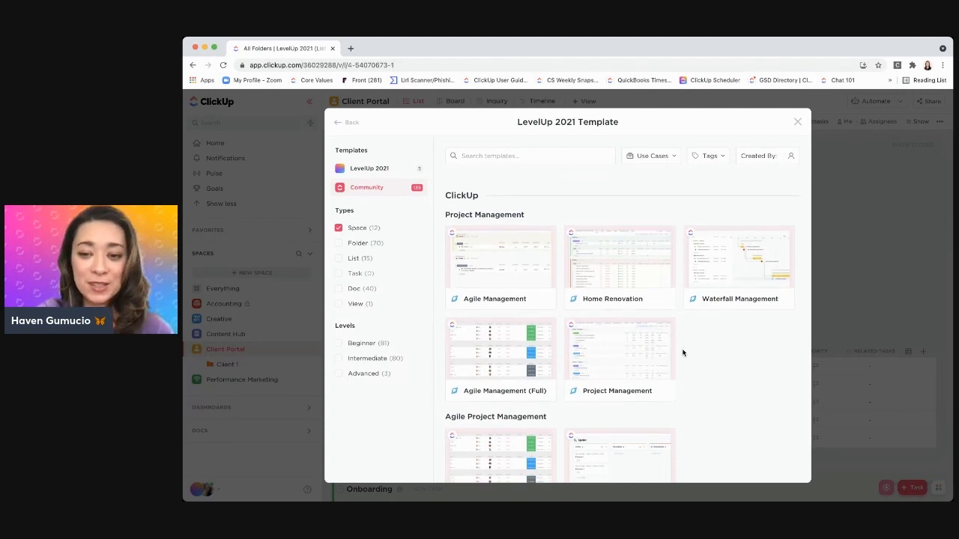
scroll(682, 352, "down", 5)
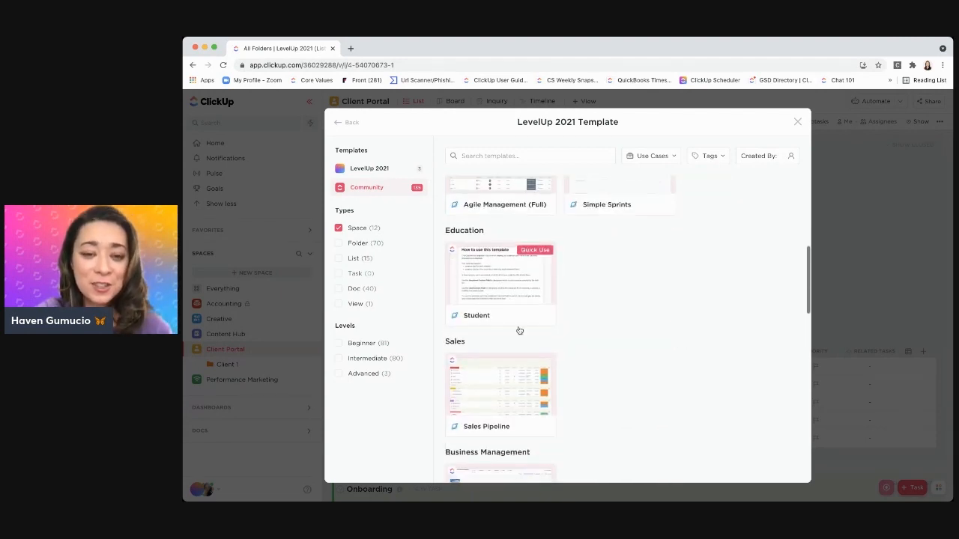
scroll(590, 340, "down", 1)
scroll(591, 340, "down", 2)
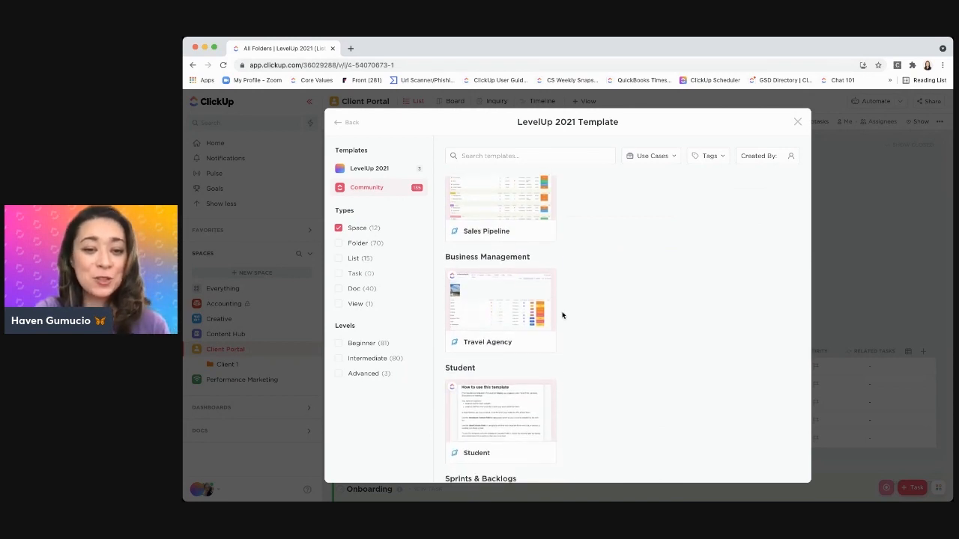
scroll(553, 328, "down", 3)
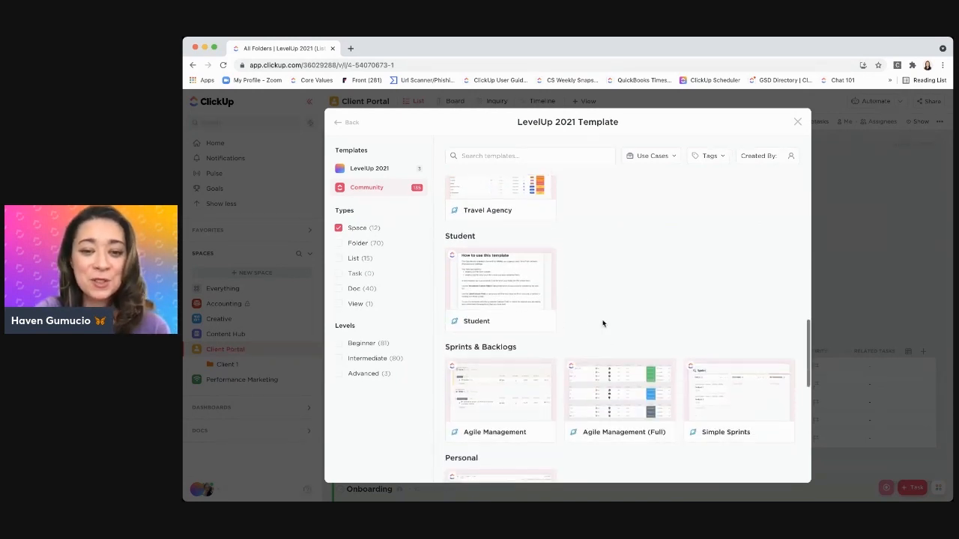
scroll(603, 324, "down", 1)
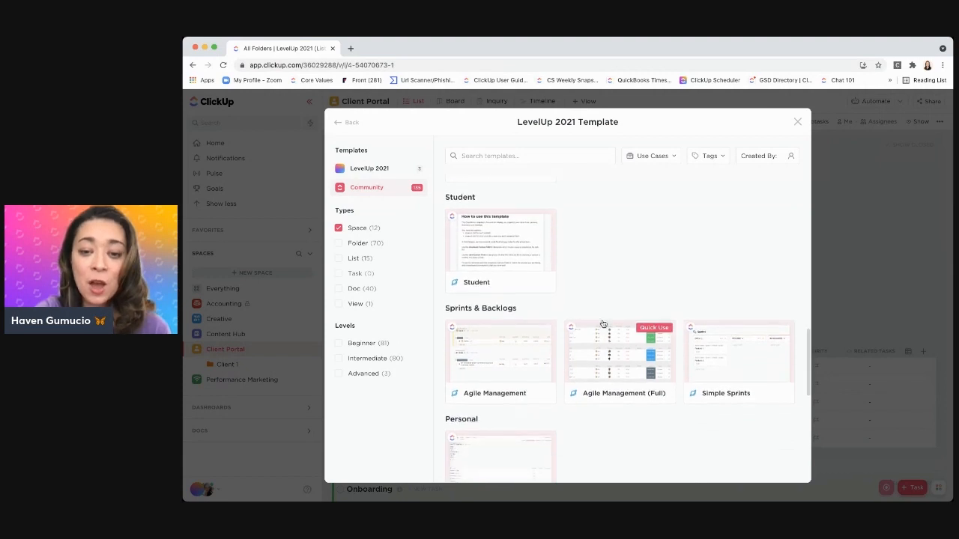
scroll(603, 324, "down", 2)
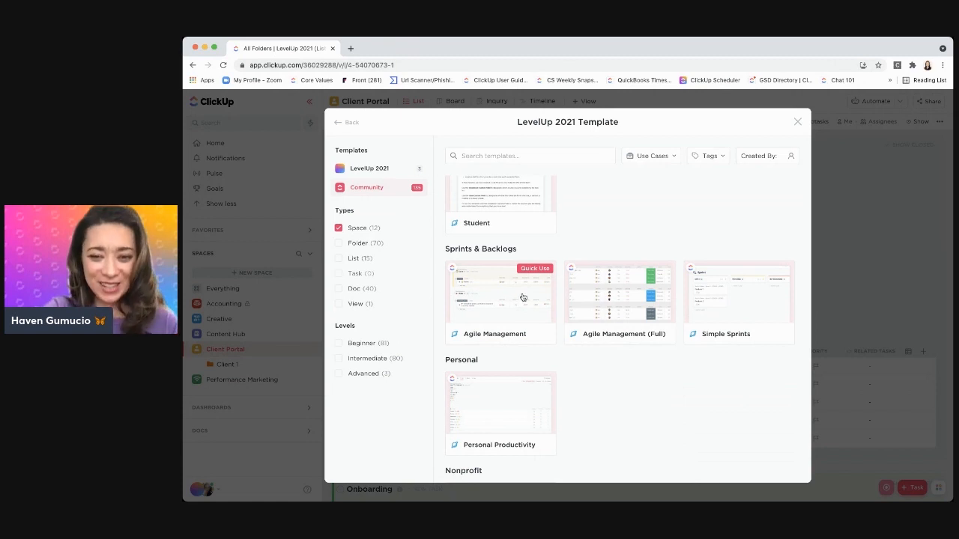
scroll(567, 347, "down", 3)
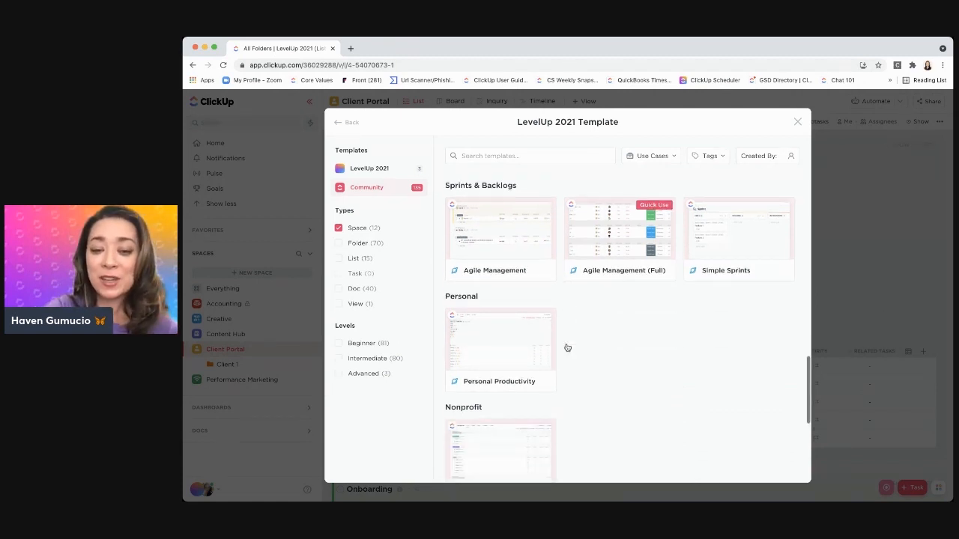
scroll(567, 348, "down", 3)
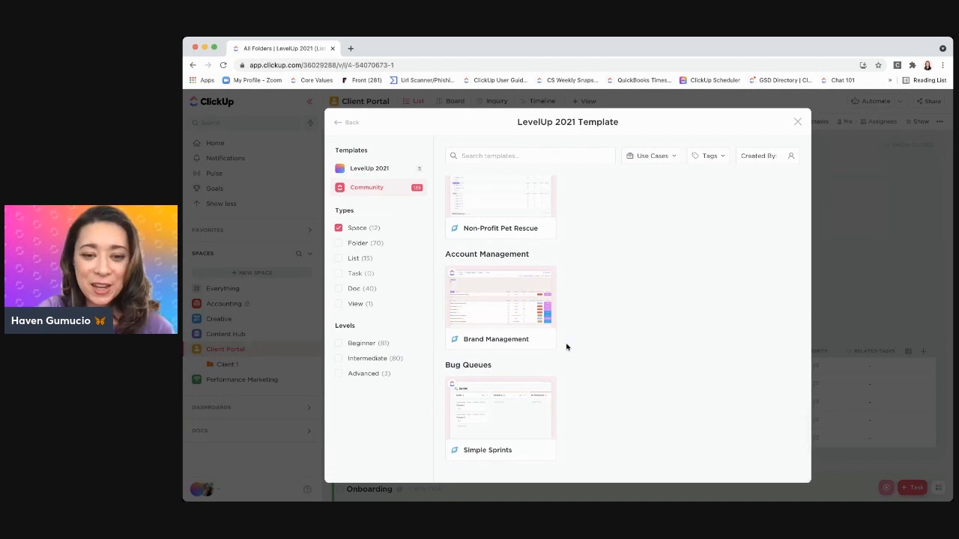
Include the Folder type alongside Space in the filter and look through the Nonprofit and neighbouring template categories
left_click(339, 244)
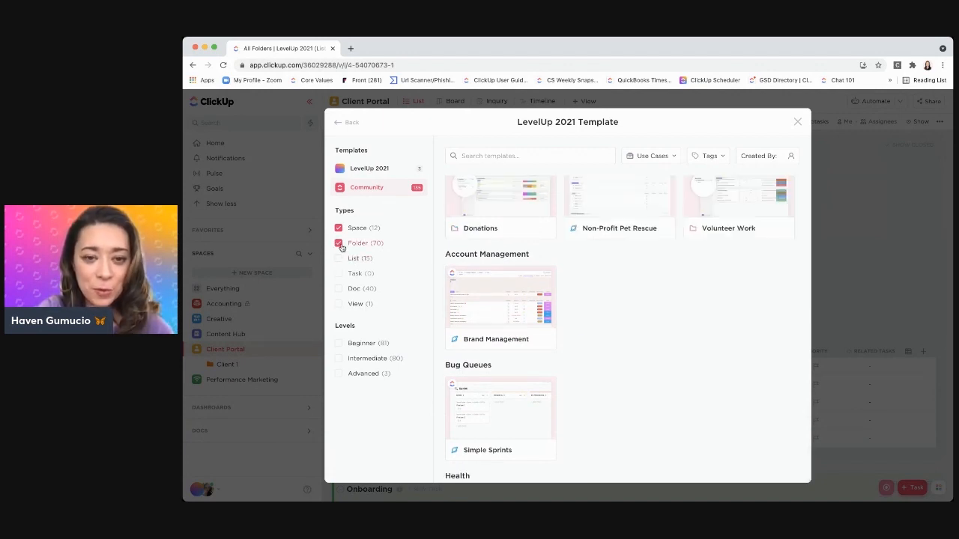
scroll(593, 274, "up", 1)
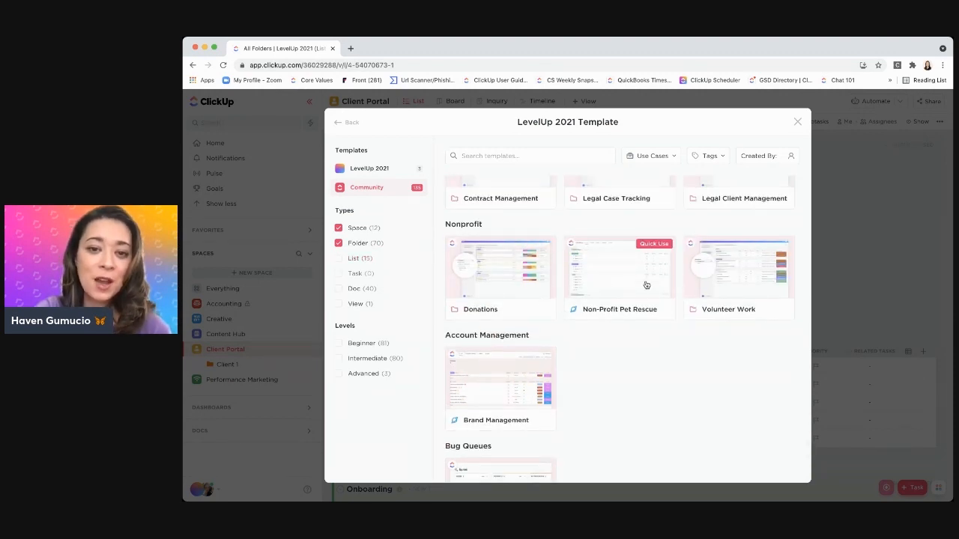
scroll(615, 286, "up", 1)
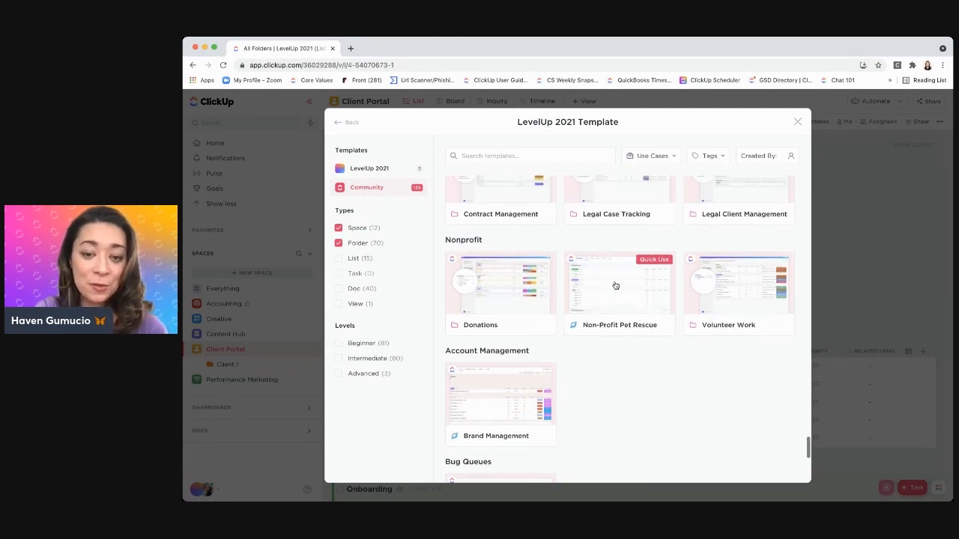
Open the details of the Client LifeCycle folder template from the LevelUp 2021 templates
scroll(615, 286, "down", 1)
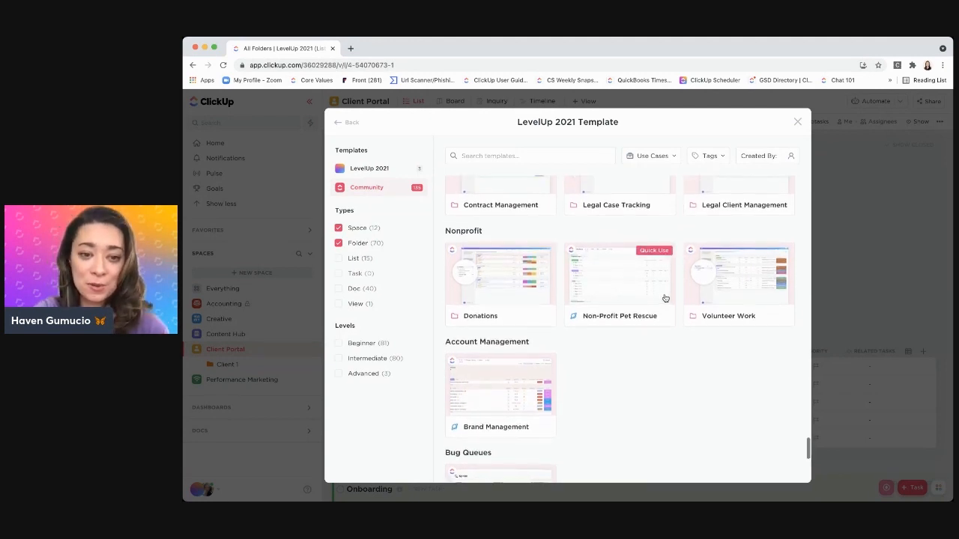
scroll(528, 289, "up", 5)
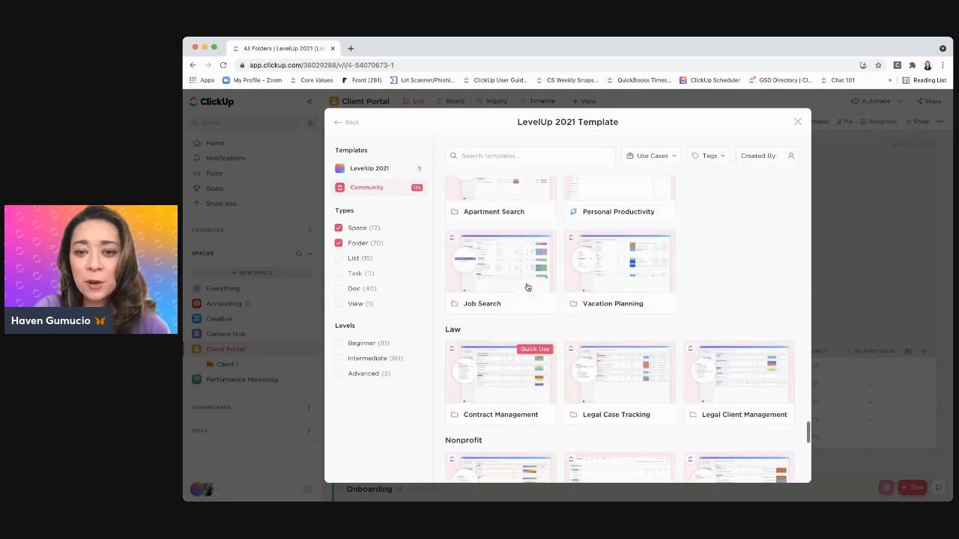
scroll(688, 307, "up", 1)
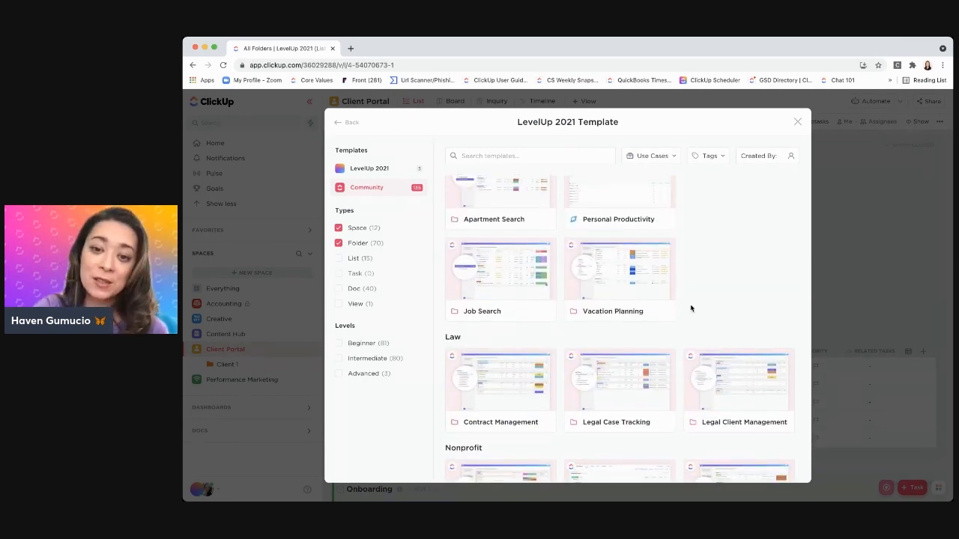
scroll(691, 308, "up", 1)
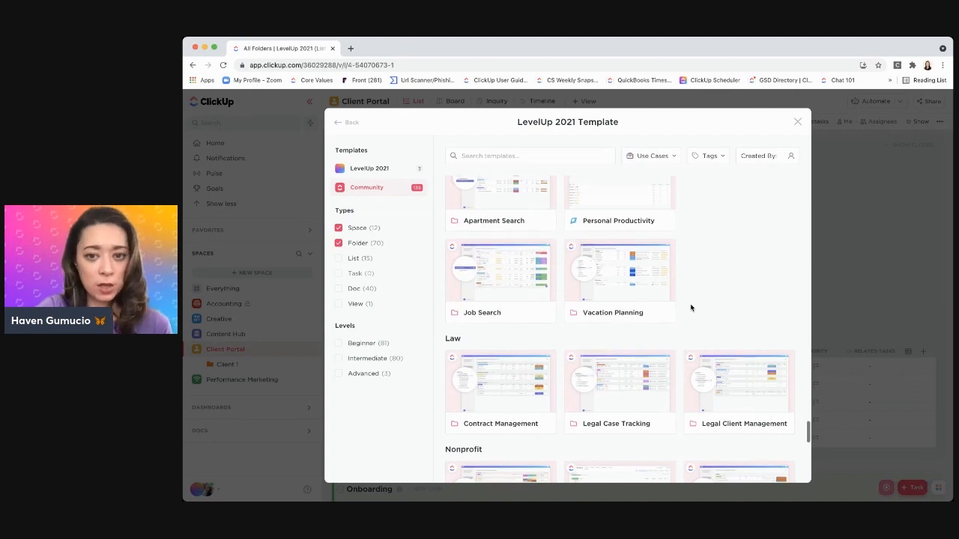
scroll(699, 301, "up", 10)
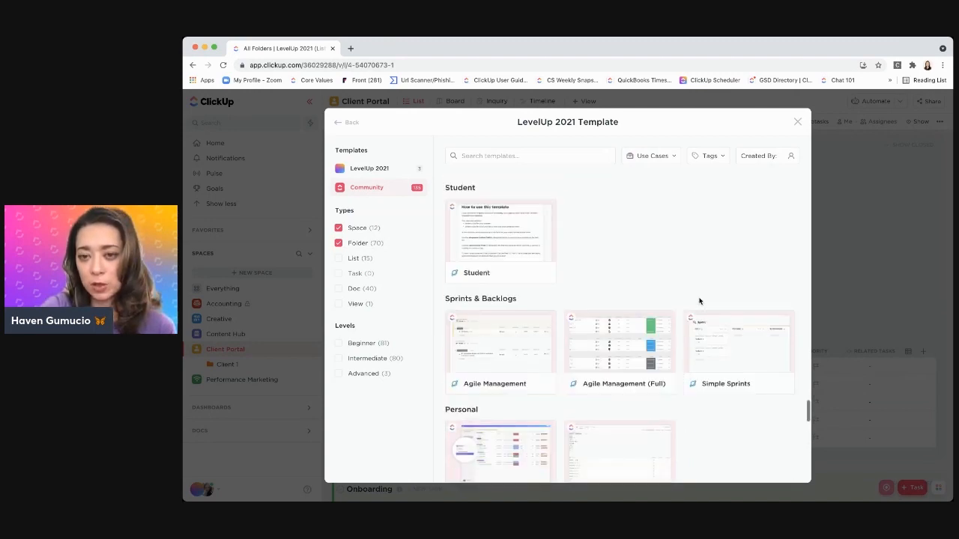
scroll(699, 301, "up", 15)
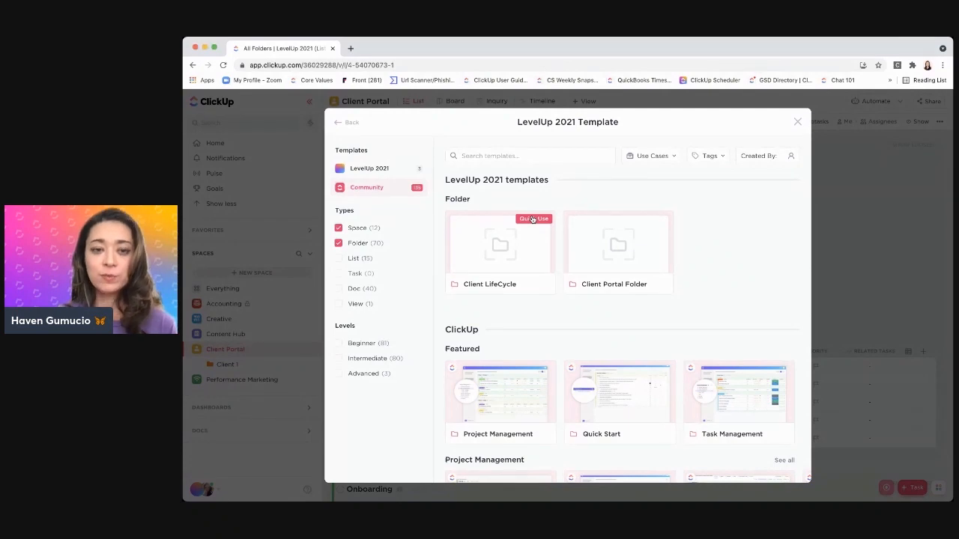
left_click(497, 254)
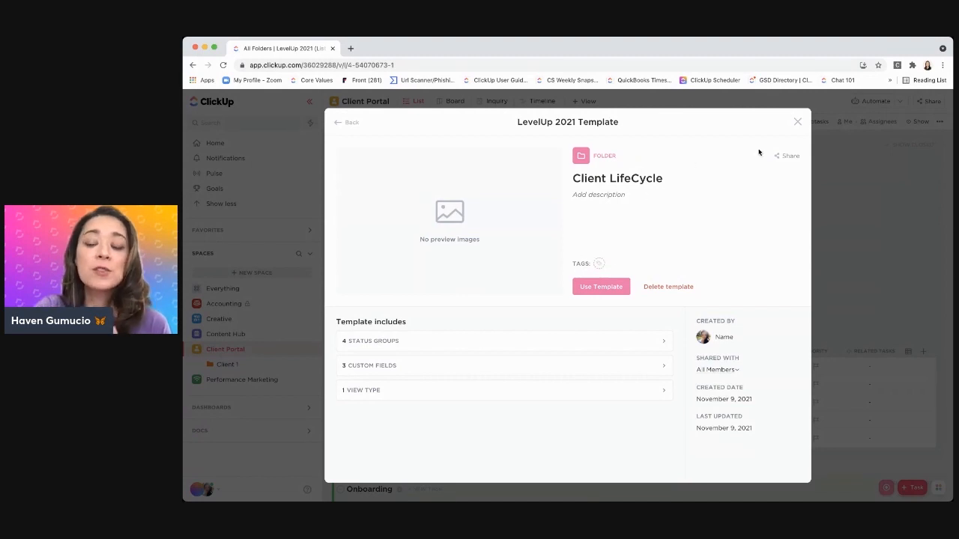
Check the template's sharing options and examine the community submission form through its attribution settings, leaving it without submitting
left_click(781, 158)
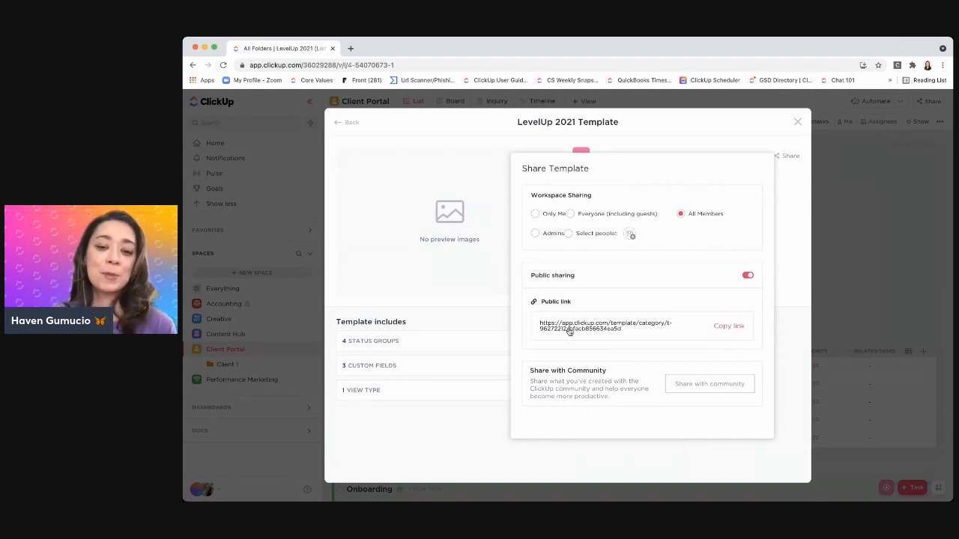
left_click(703, 385)
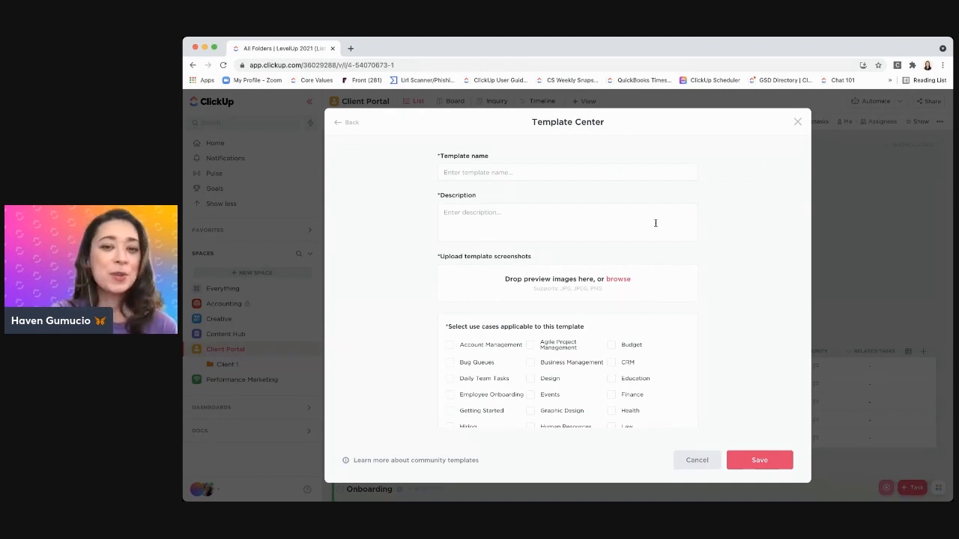
scroll(655, 223, "down", 2)
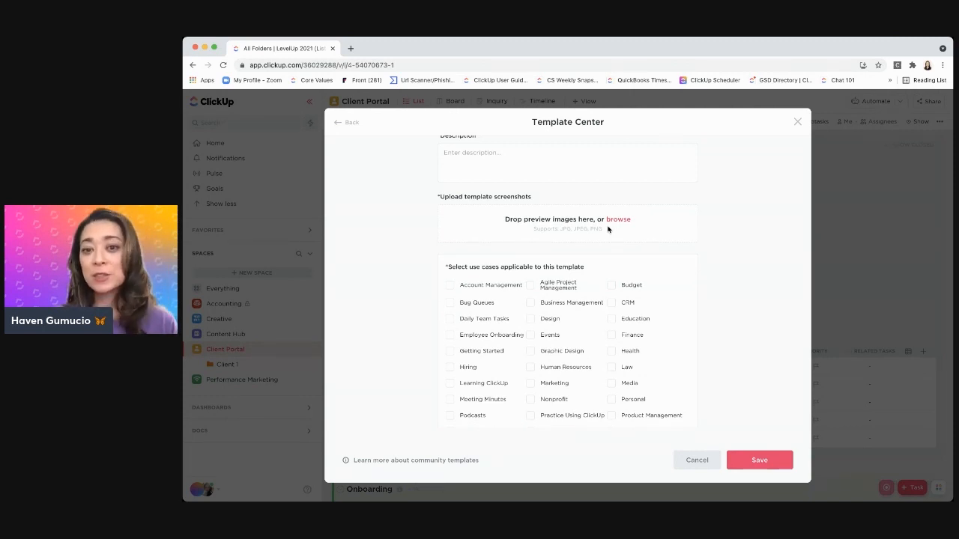
scroll(685, 248, "down", 1)
scroll(686, 248, "down", 3)
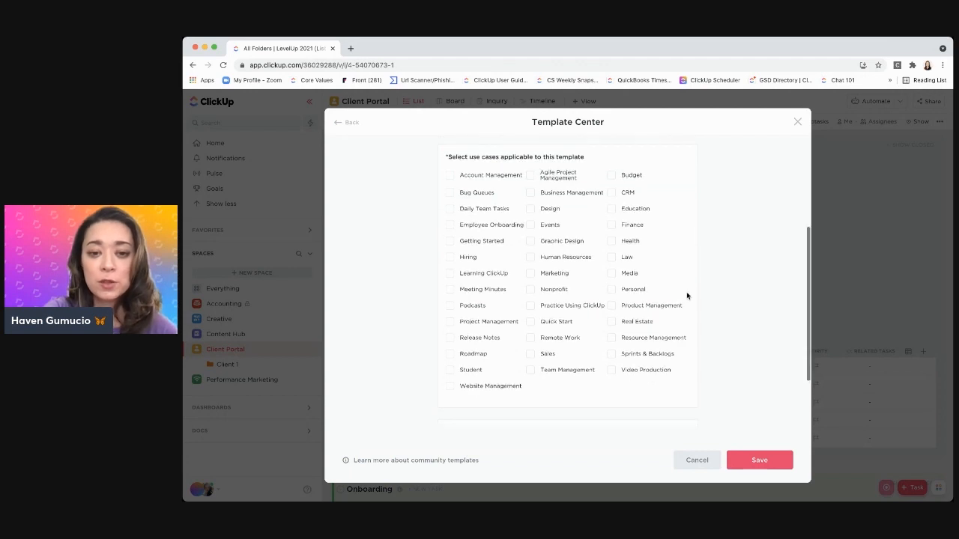
scroll(607, 282, "down", 1)
scroll(607, 280, "down", 2)
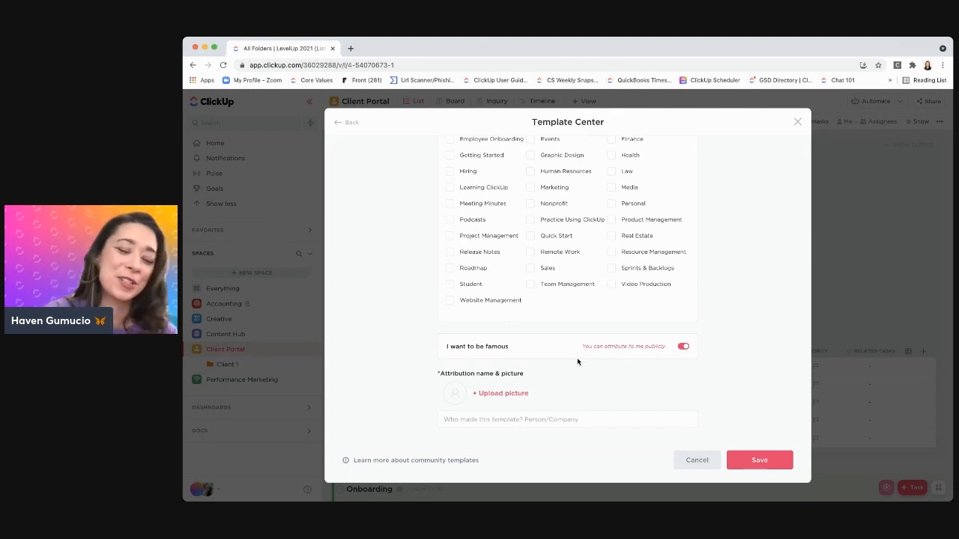
scroll(578, 359, "up", 1)
scroll(568, 367, "down", 1)
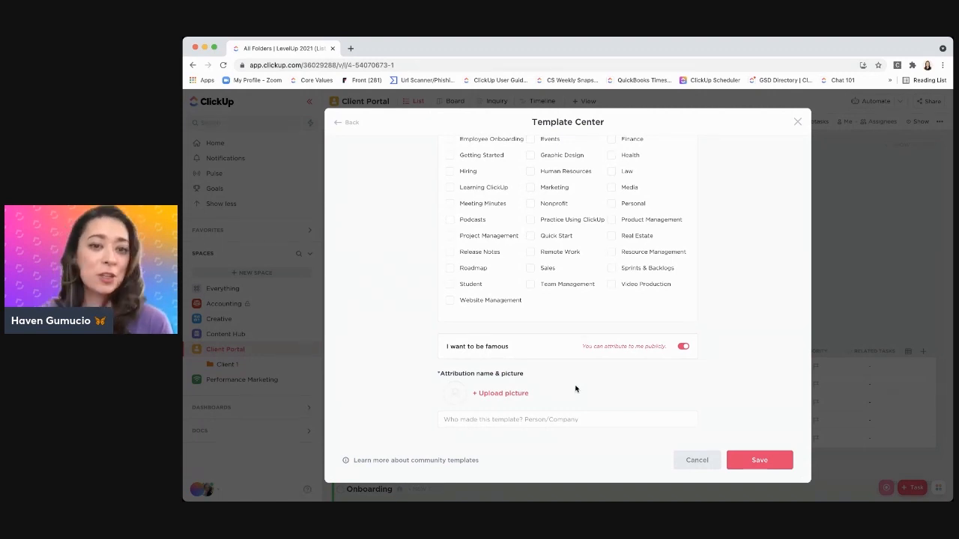
left_click(349, 122)
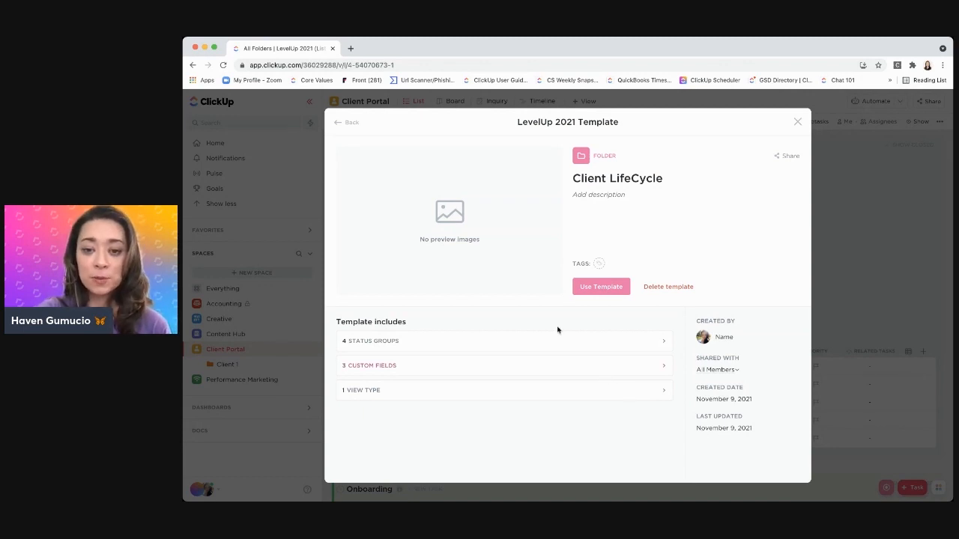
Start using the Client LifeCycle template with the folder name Client 2 and the Client Portal space as its location
left_click(589, 288)
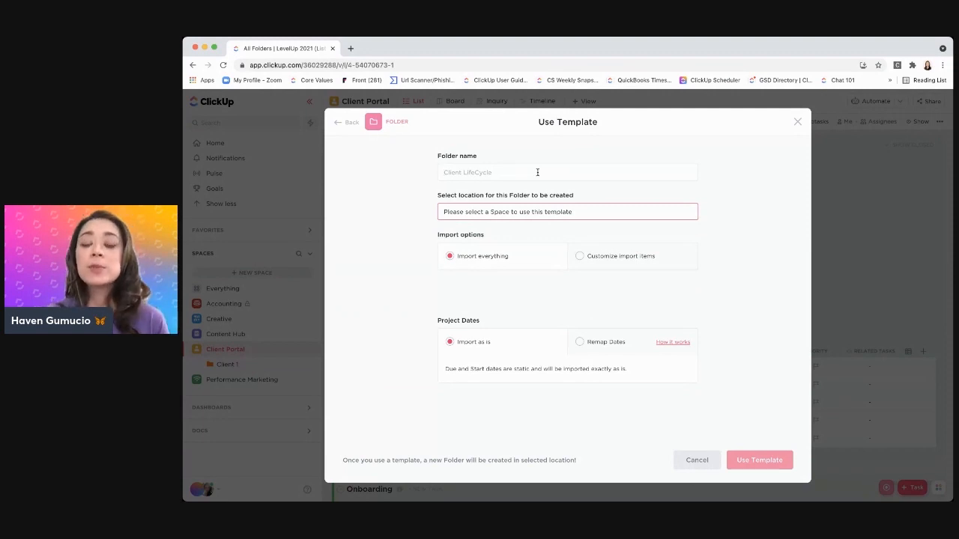
type("Clien")
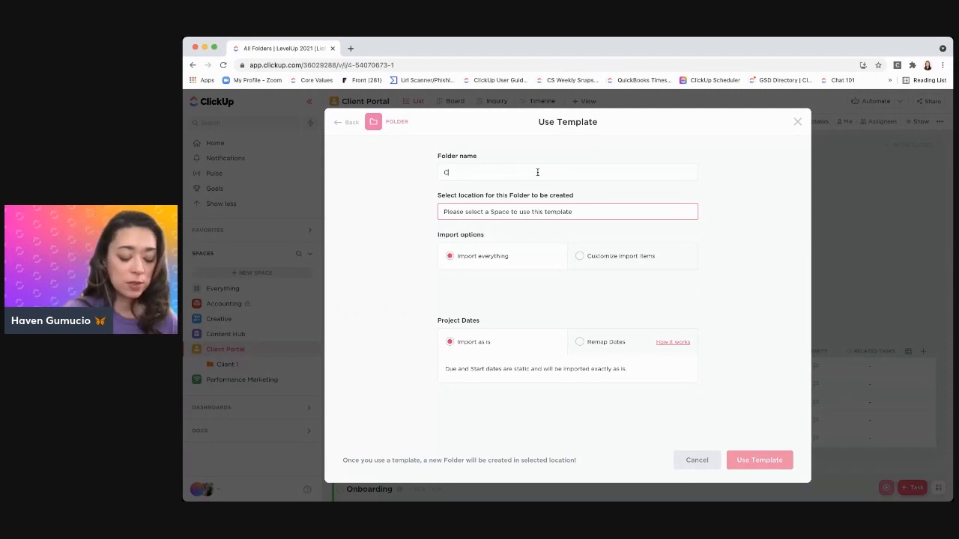
key("BackSpace")
key("BackSpace")
type("ent 2")
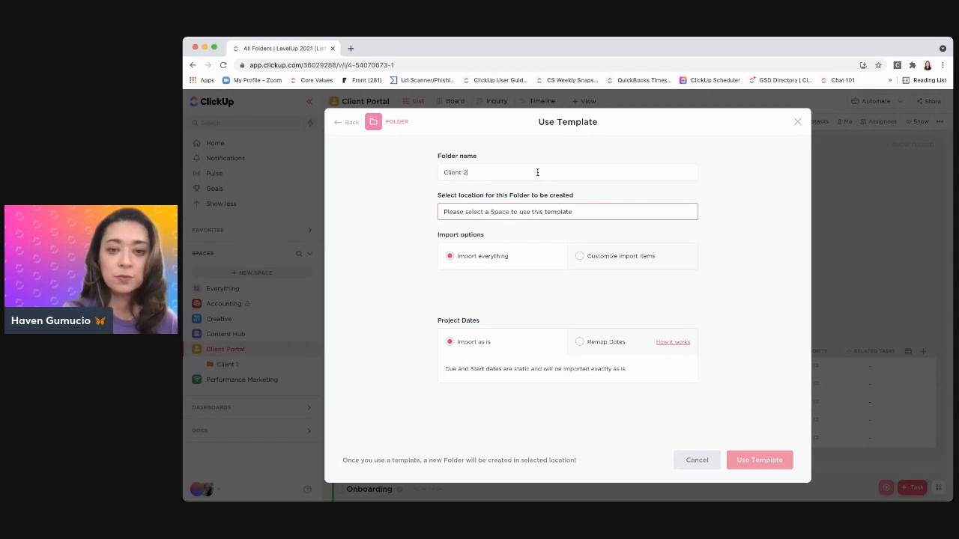
left_click(590, 212)
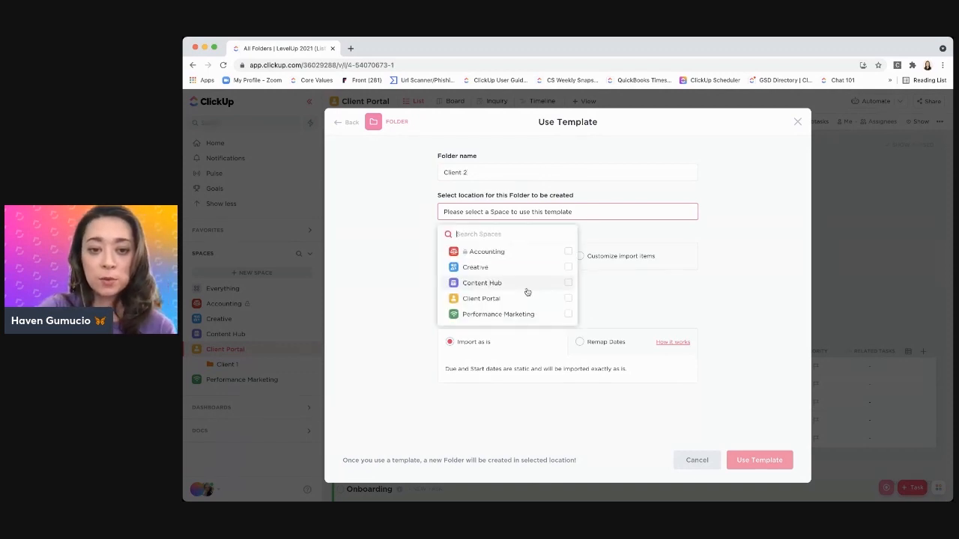
left_click(569, 301)
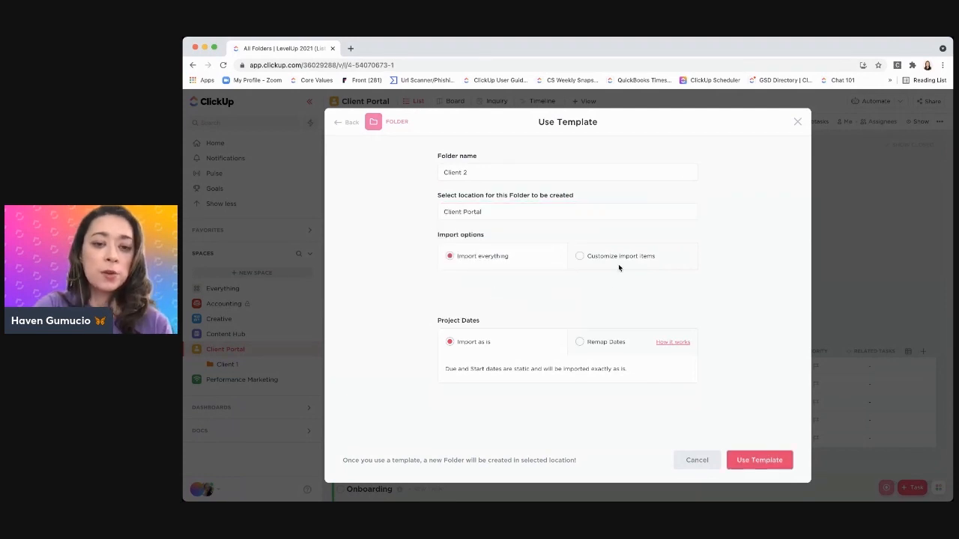
Customize the items to import, leaving out Attachments and Custom Fields
left_click(579, 256)
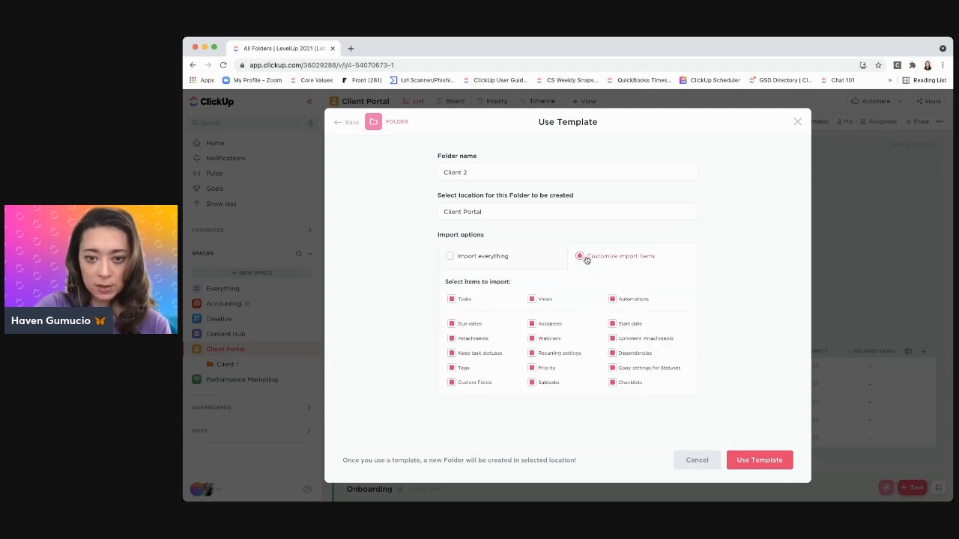
left_click(451, 338)
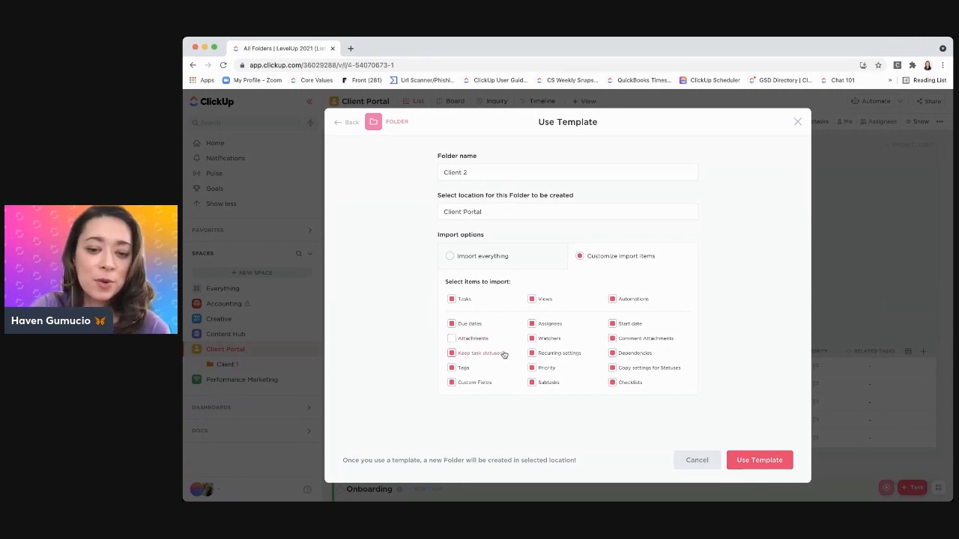
left_click(451, 383)
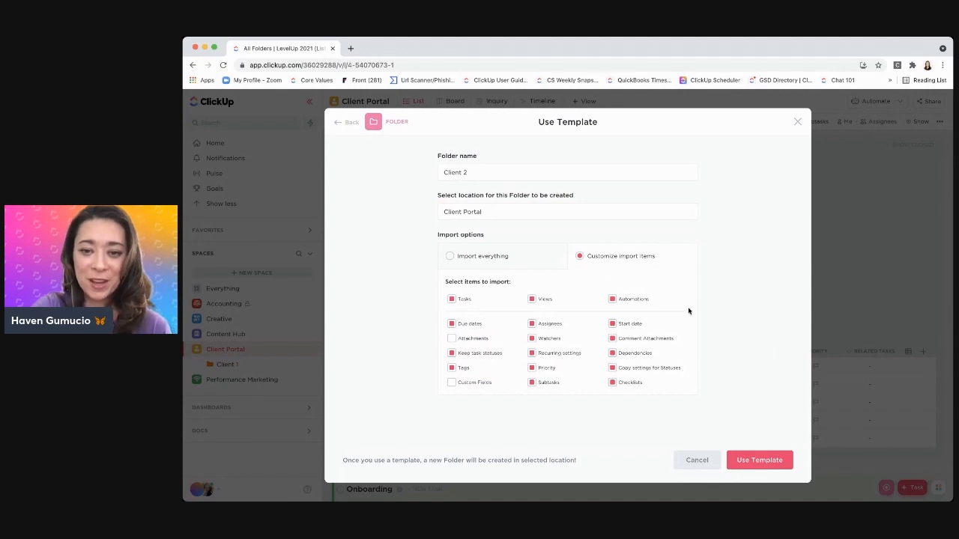
Remap the project dates from a start date of 11/29/21
scroll(714, 315, "down", 2)
scroll(715, 319, "down", 3)
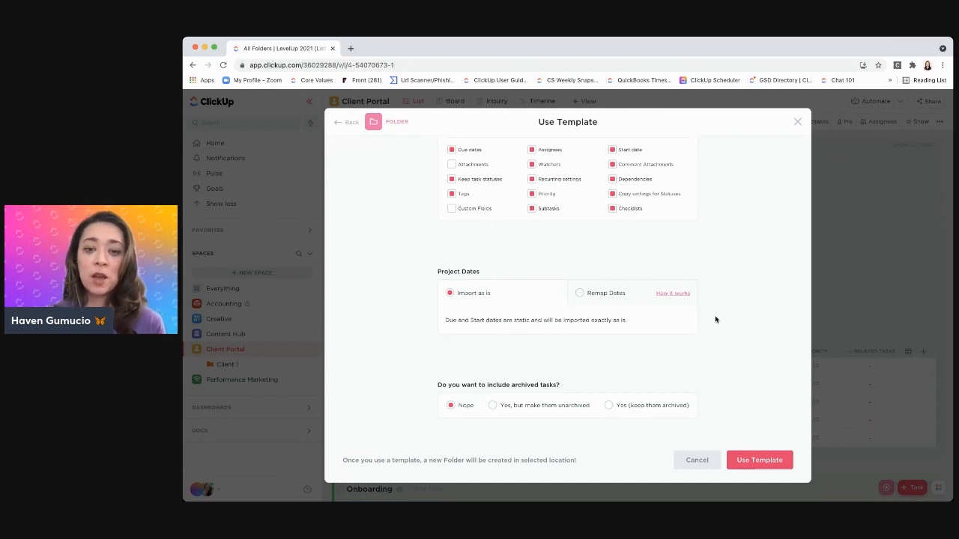
scroll(580, 296, "up", 1)
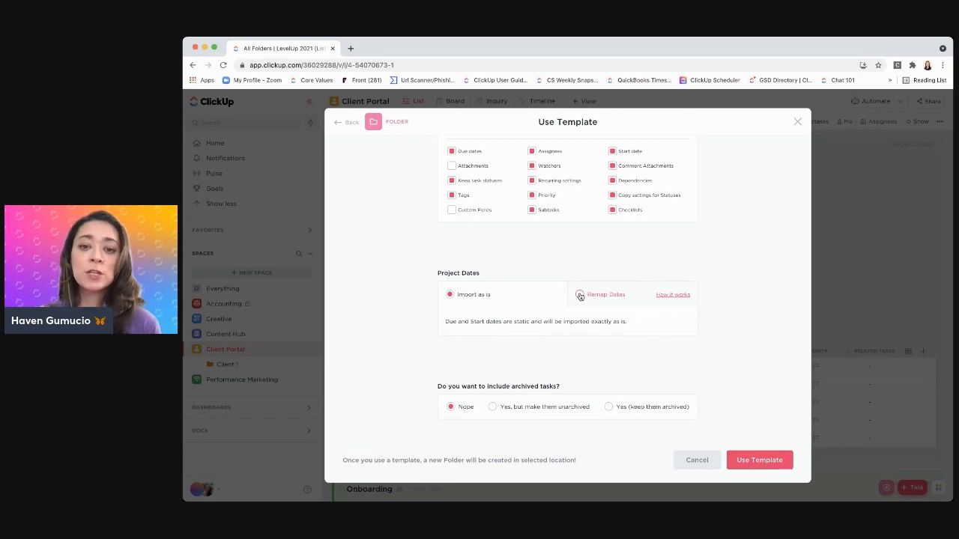
left_click(580, 294)
scroll(579, 269, "down", 2)
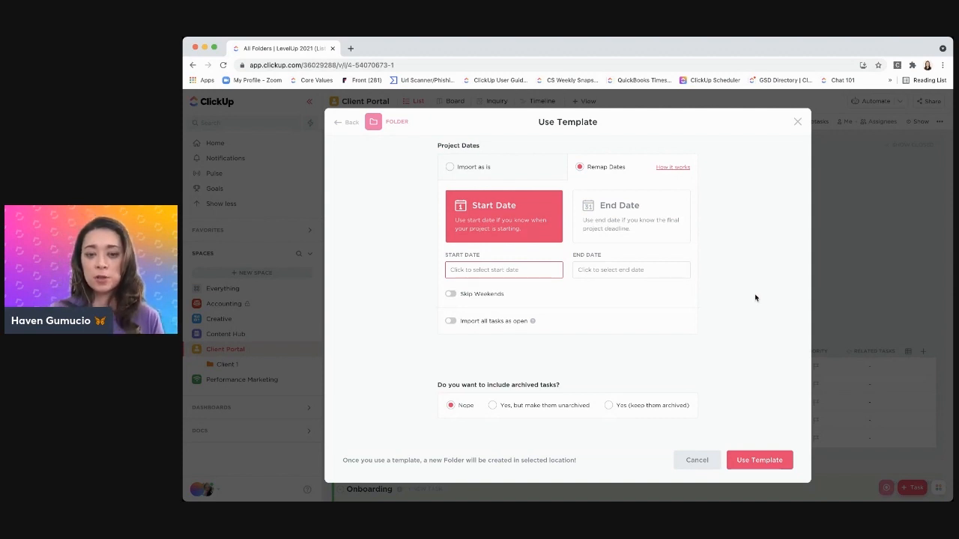
left_click(527, 271)
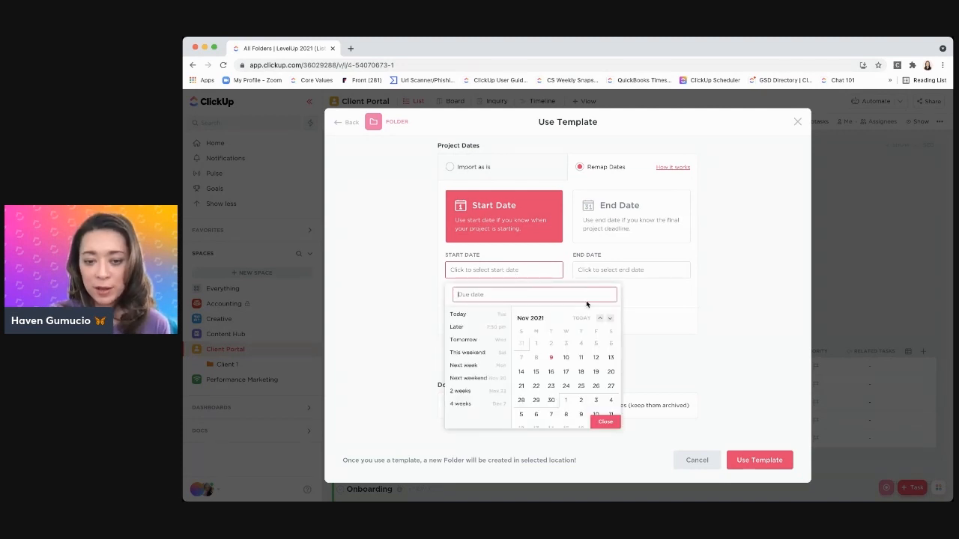
left_click(535, 400)
left_click(696, 354)
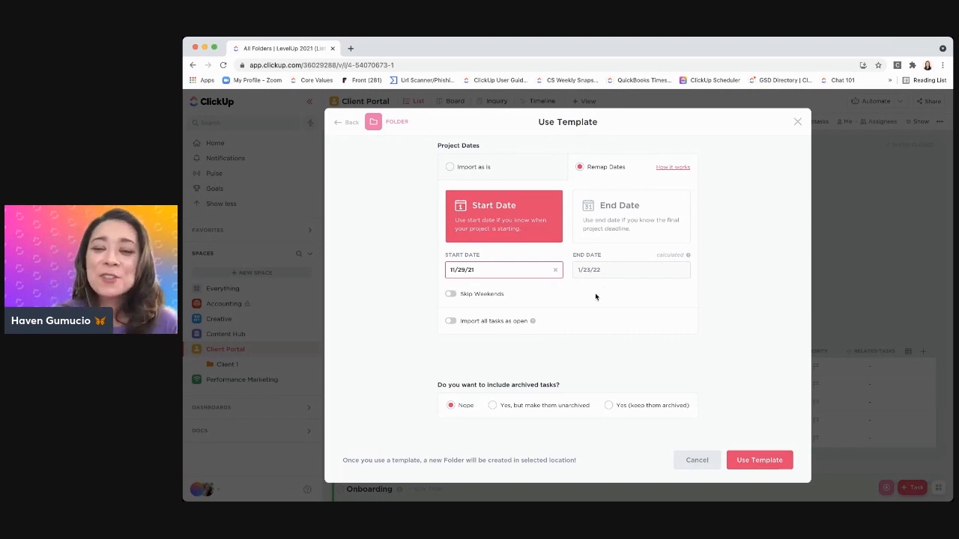
Enable Skip Weekends and Import all tasks as open, and apply the template to create the folder
left_click(450, 294)
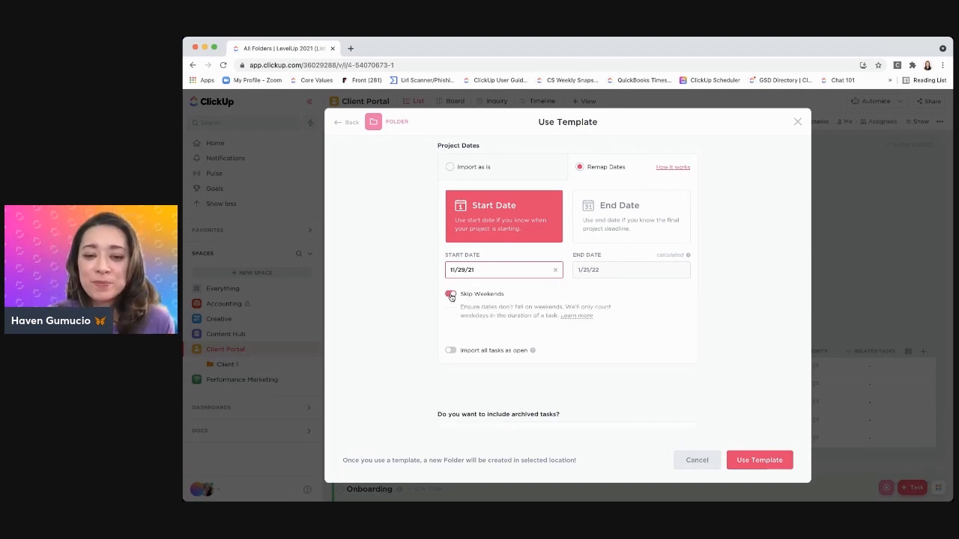
left_click(451, 350)
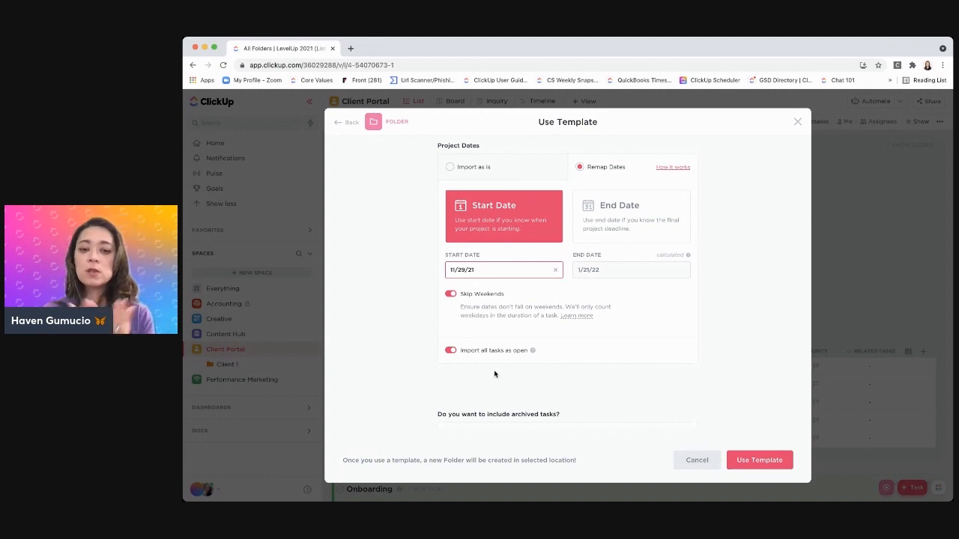
scroll(498, 363, "down", 1)
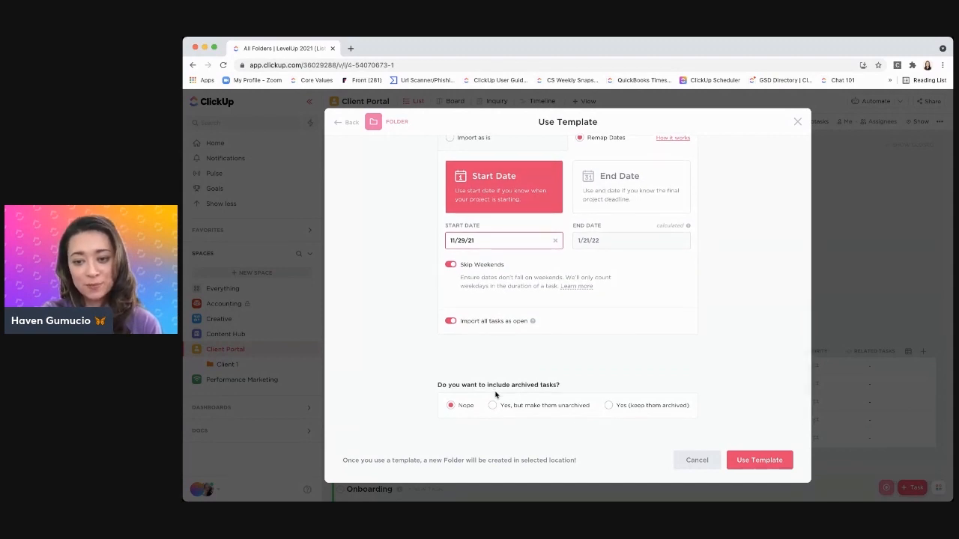
scroll(757, 453, "up", 1)
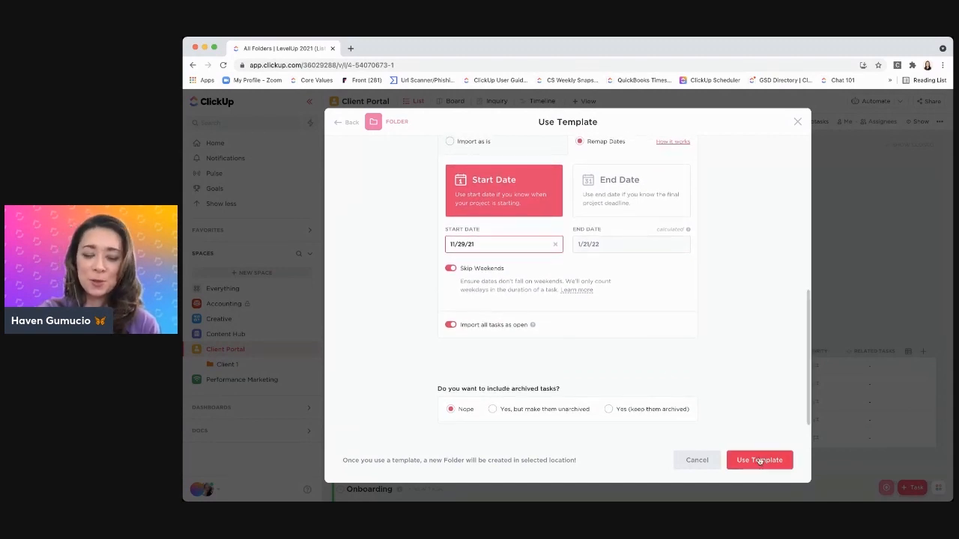
left_click(760, 460)
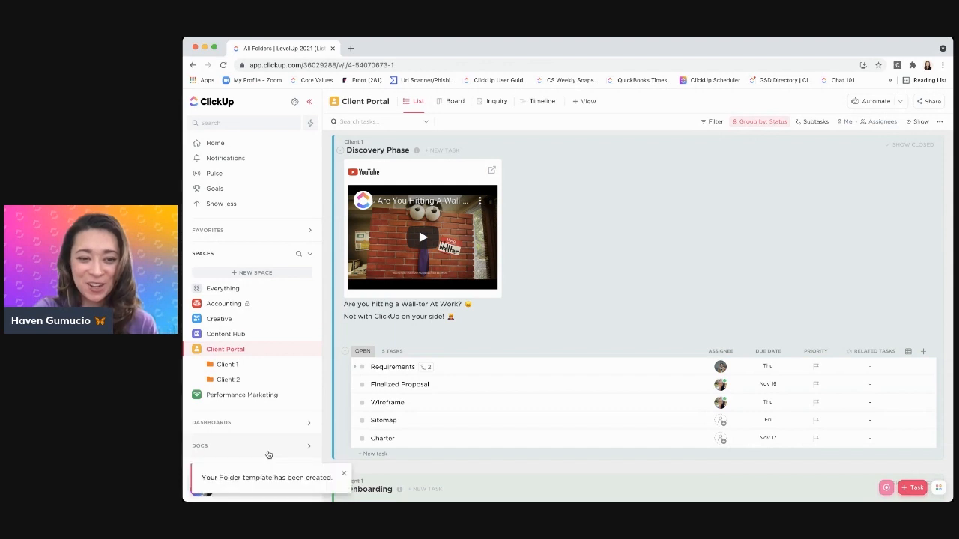
Open the Client 2 folder and expand Client 1 to compare the lists in both folders
left_click(237, 382)
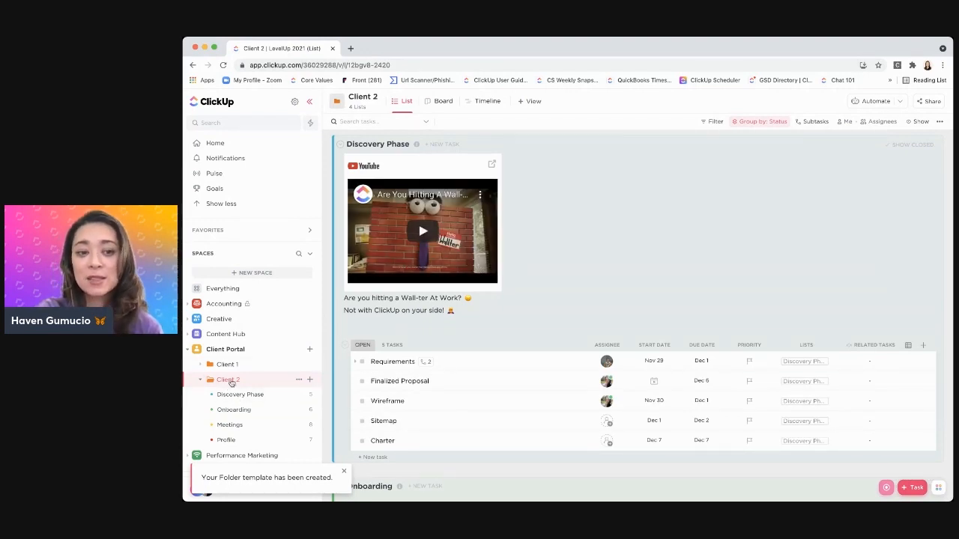
left_click(201, 366)
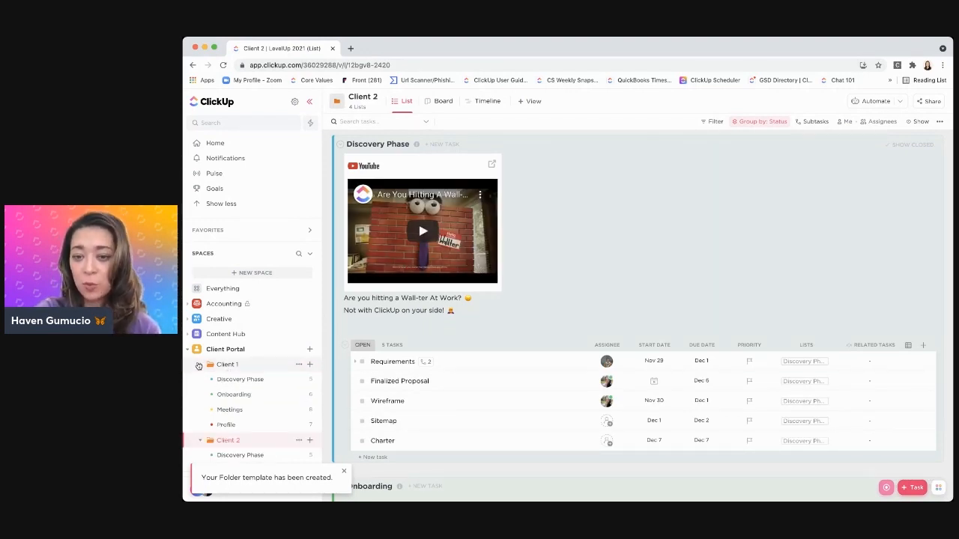
scroll(225, 378, "down", 3)
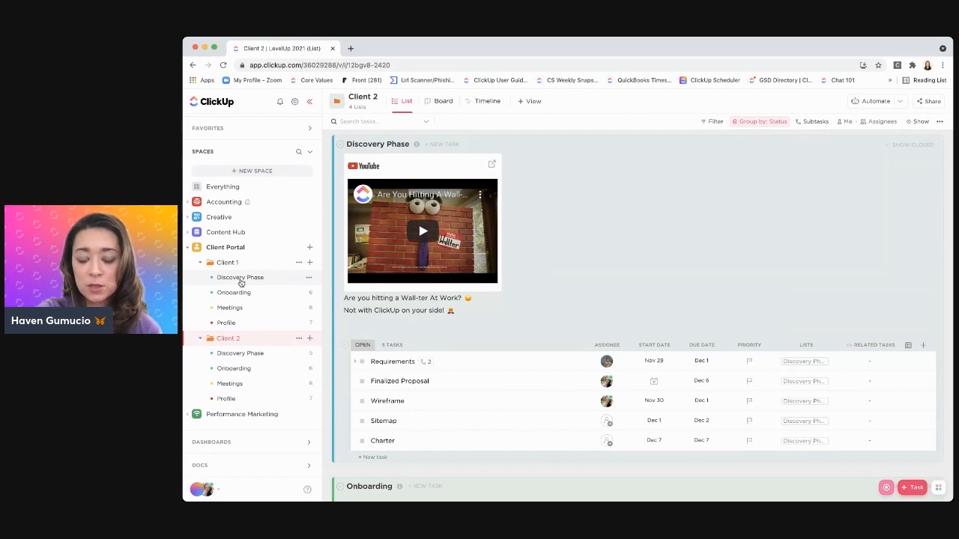
Compare the due dates in the Discovery Phase lists of the Client 1 and Client 2 folders
left_click(239, 279)
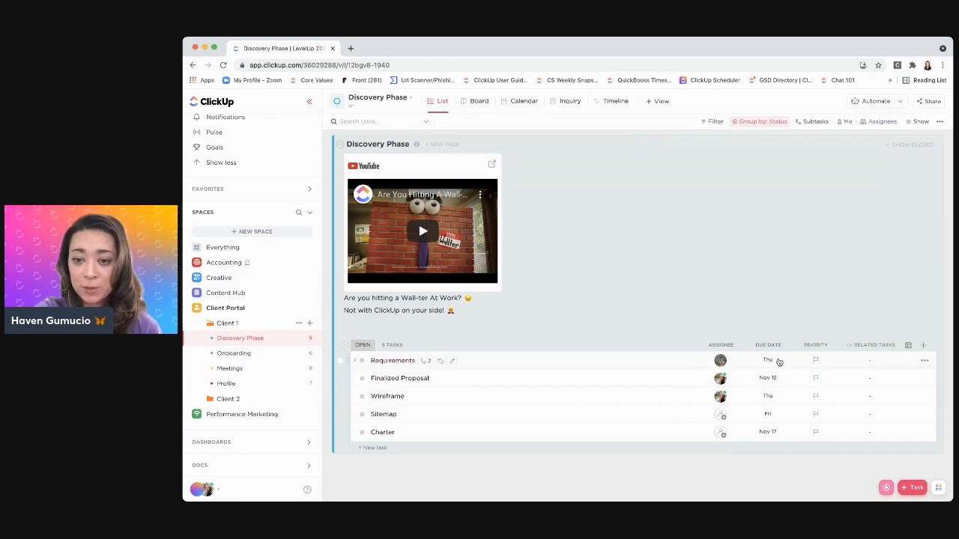
left_click(220, 403)
left_click(236, 415)
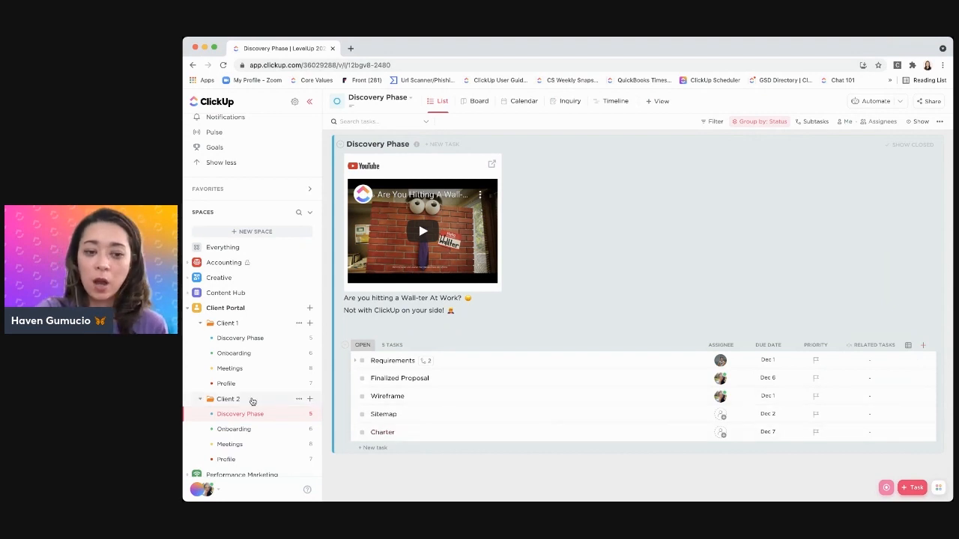
Open the Client 2 folder and add a Rating custom field column named Feedback to its task list
left_click(253, 401)
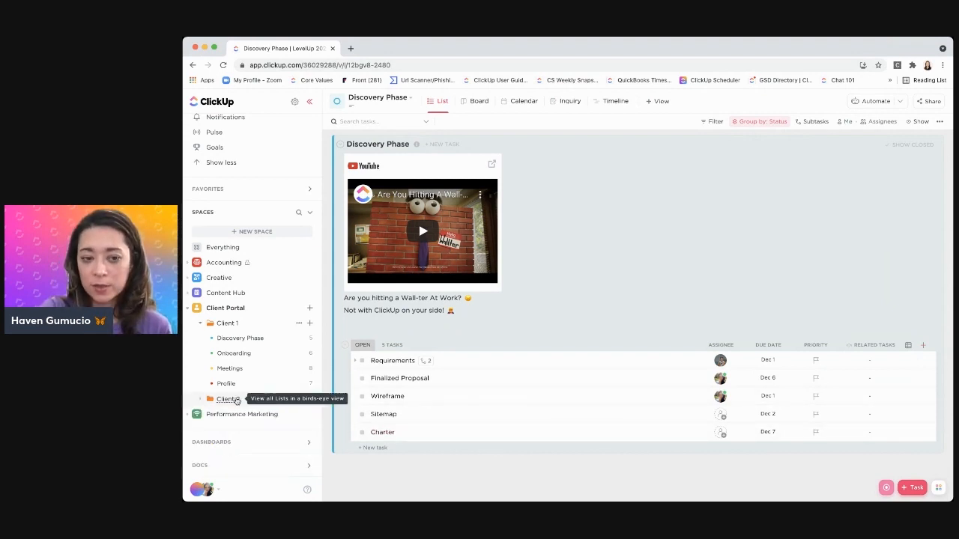
left_click(232, 400)
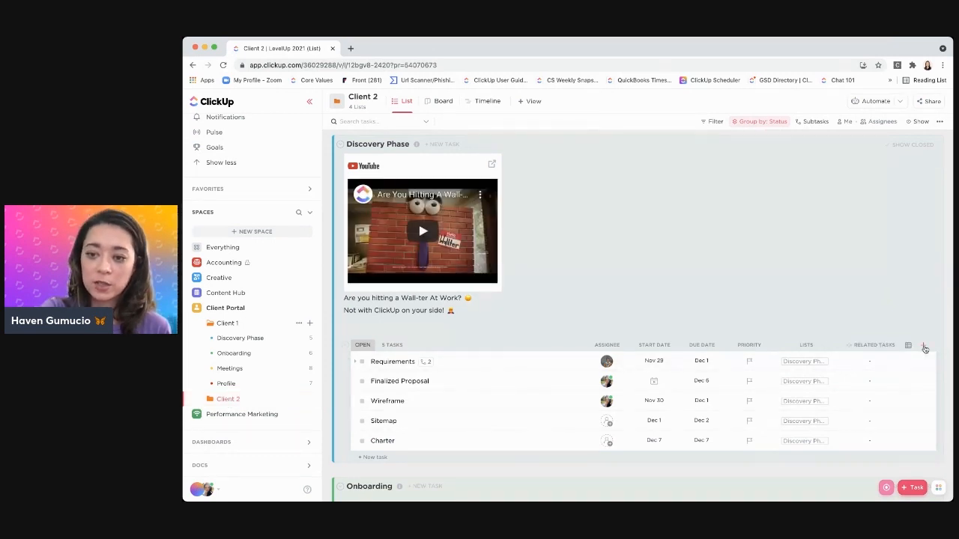
left_click(924, 348)
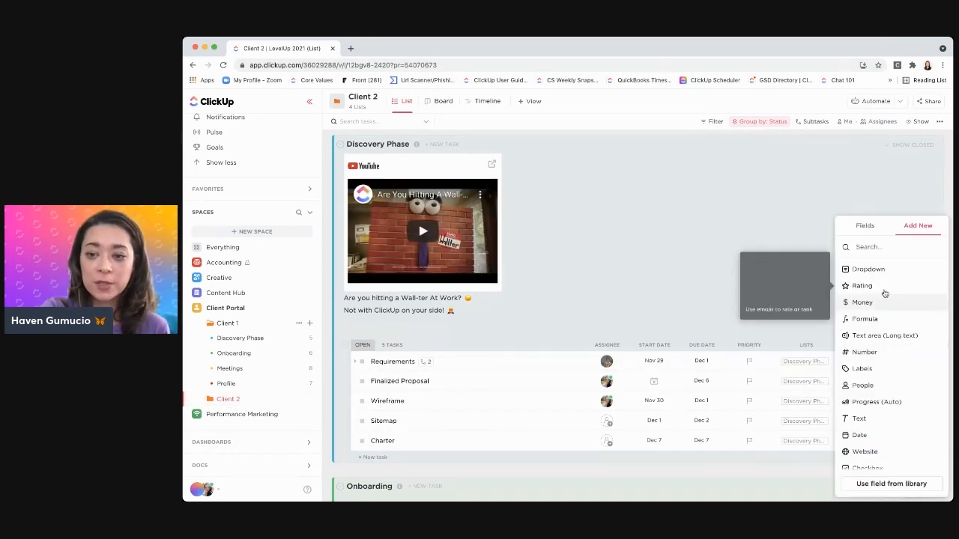
left_click(883, 289)
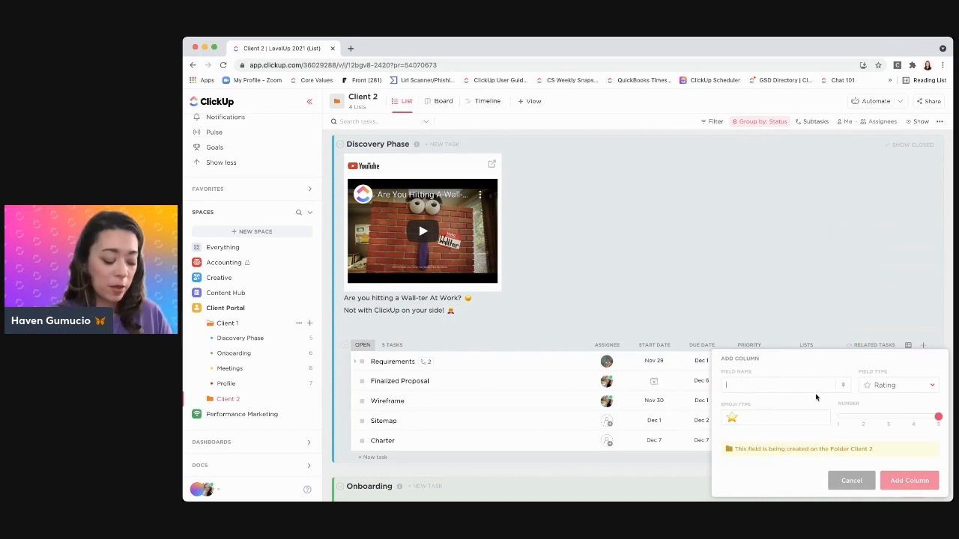
type("Feedback")
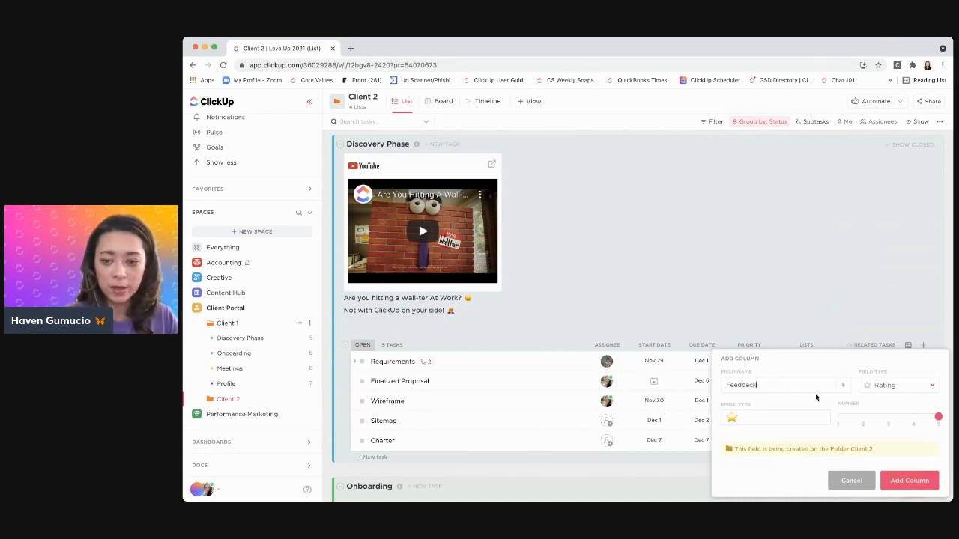
left_click(910, 480)
Fill in the Feedback ratings: Requirements 4 stars, Wireframe 2 stars, Sitemap 5 stars and Charter 5 stars
left_click(865, 381)
left_click(876, 363)
left_click(854, 402)
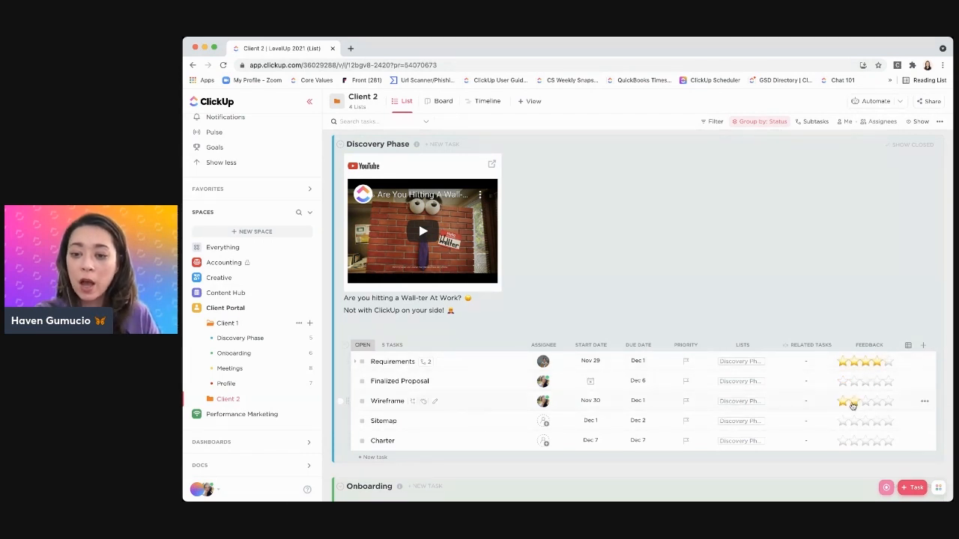
left_click(877, 422)
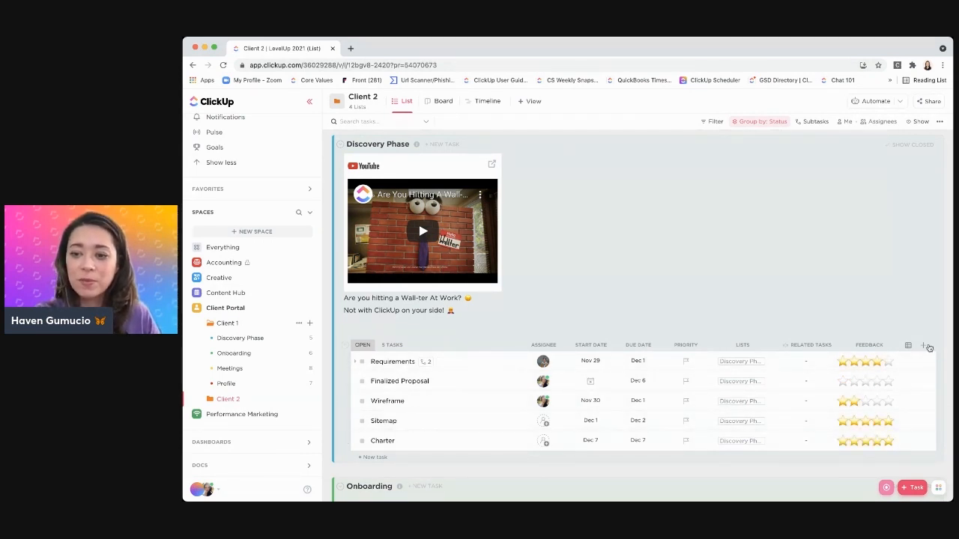
Add a Checkbox custom field column named "Did we complete orig cycle" to the Client 2 folder
left_click(923, 345)
scroll(911, 383, "down", 2)
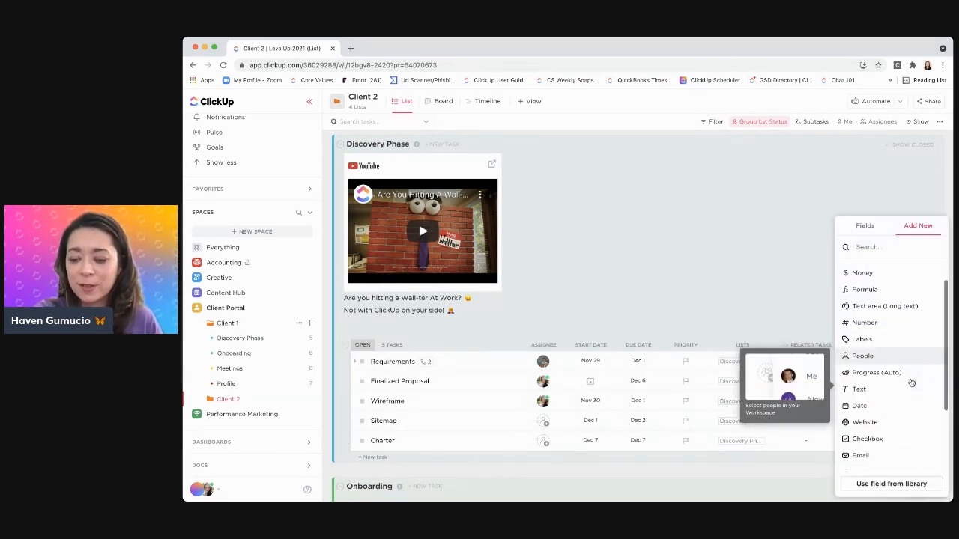
left_click(882, 398)
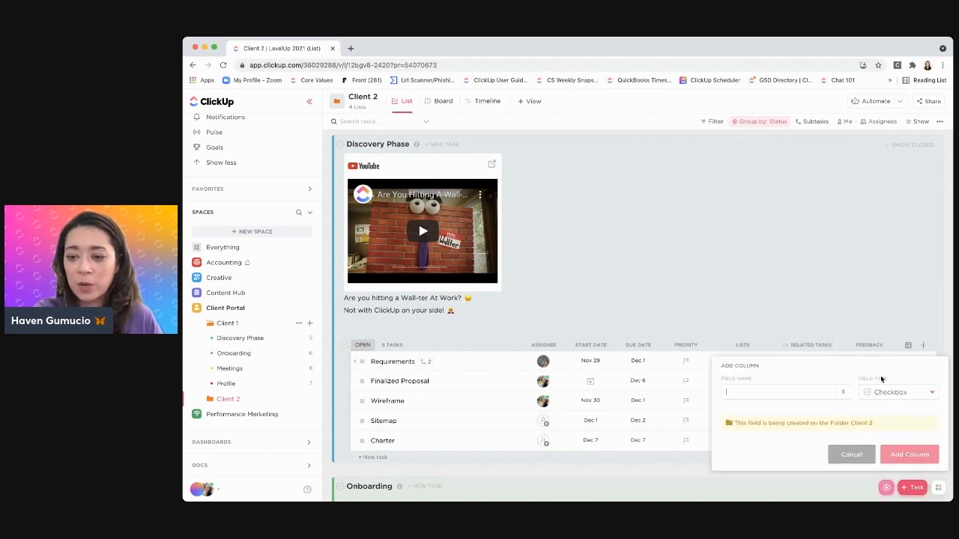
type("Did")
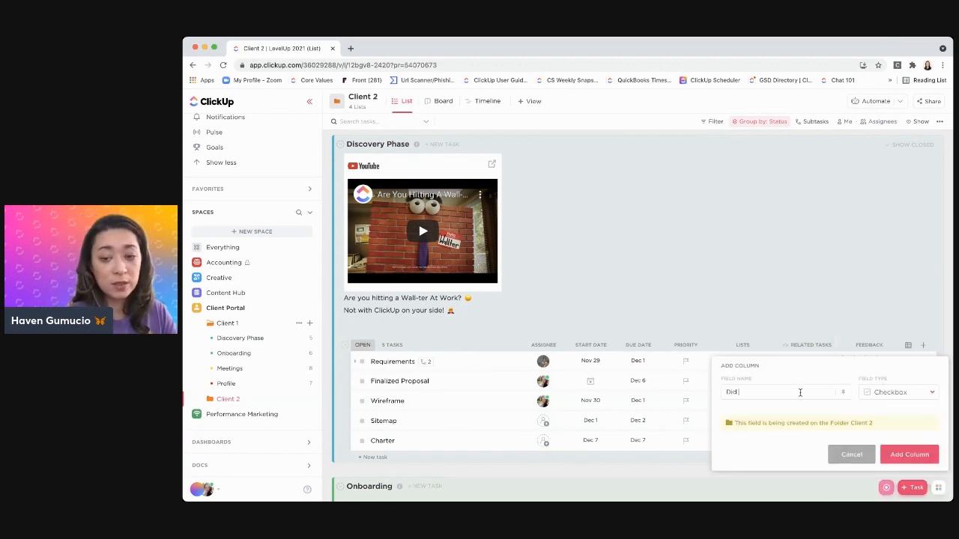
type(" we complete")
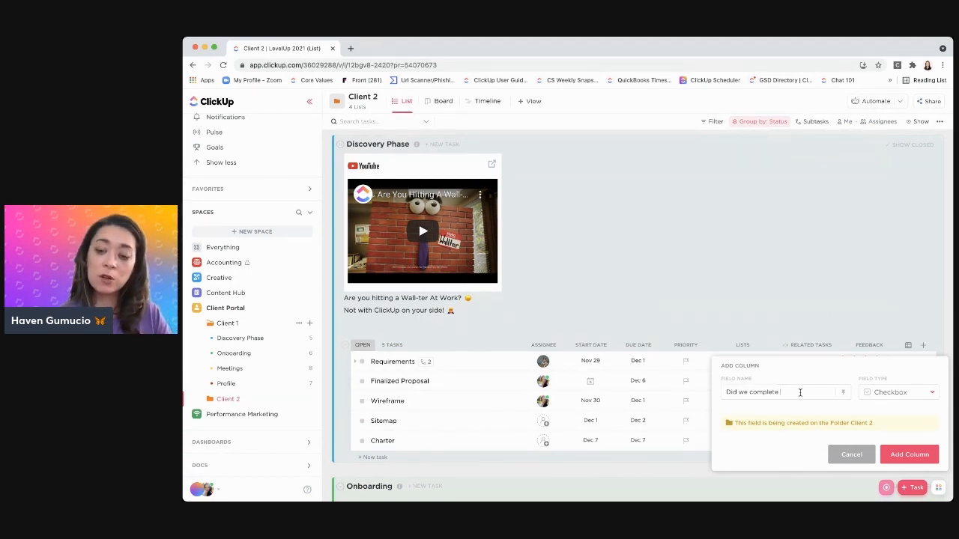
type("orig")
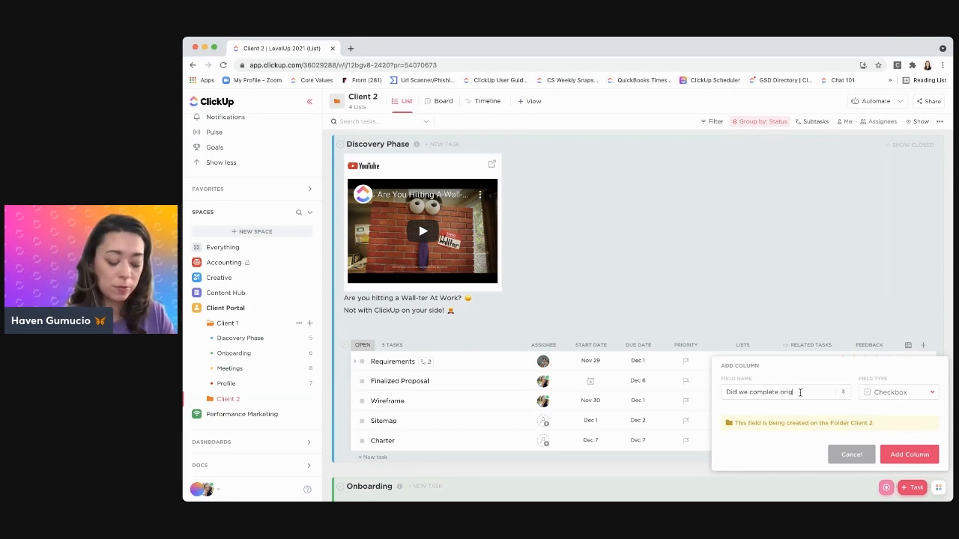
type(" goals")
key("Return")
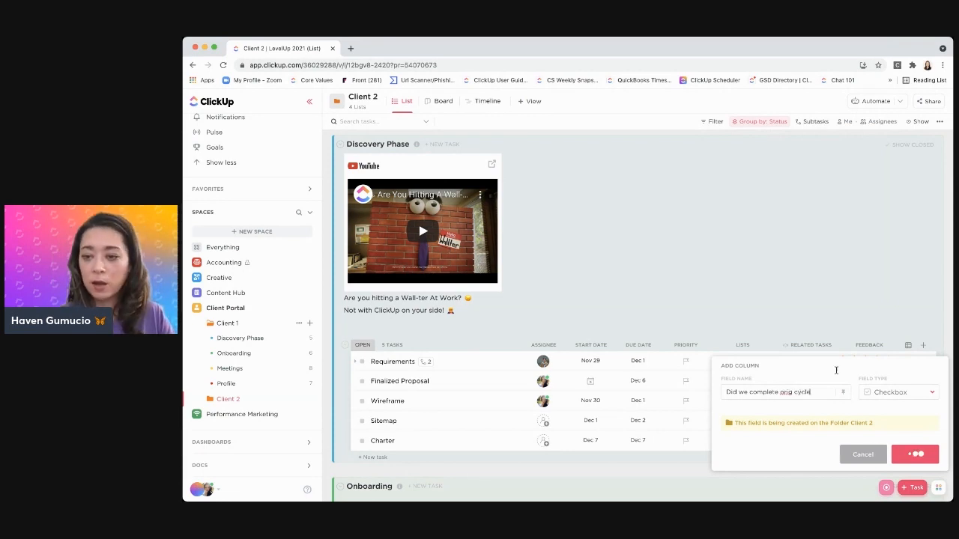
Mark the new checkbox field as checked for the Requirements, Finalized Proposal and Charter tasks
left_click(921, 382)
left_click(922, 440)
left_click(920, 363)
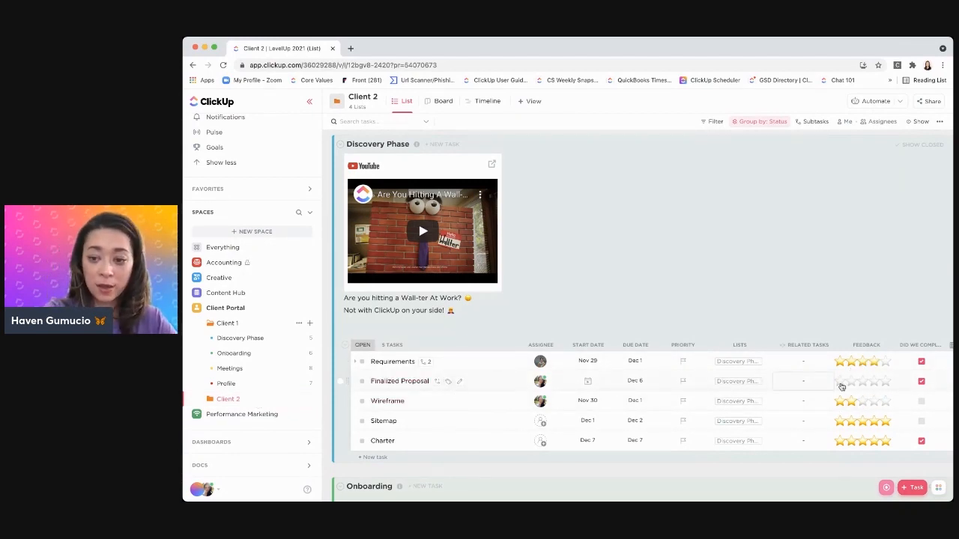
Update the existing Client LifeCycle template with the Client 2 folder's current setup and save it
scroll(506, 369, "down", 2)
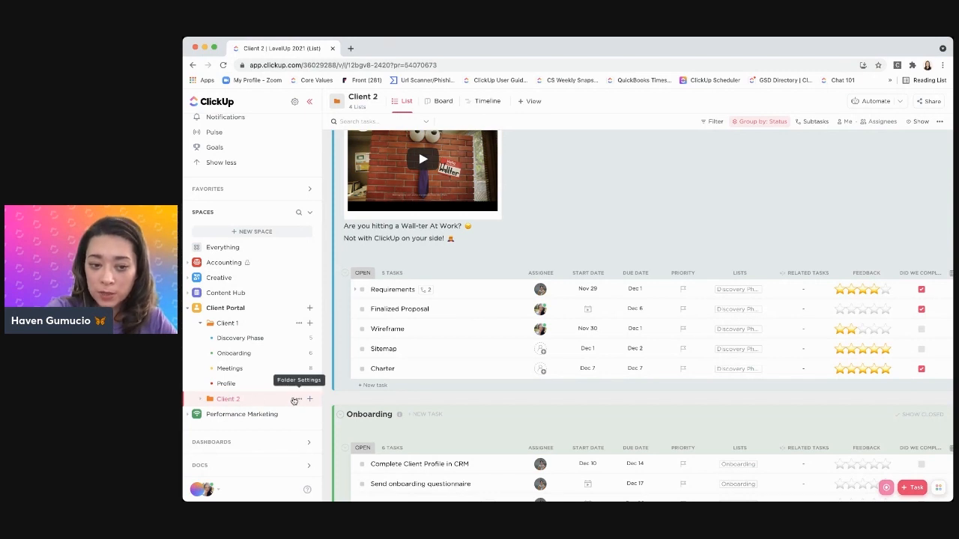
left_click(298, 400)
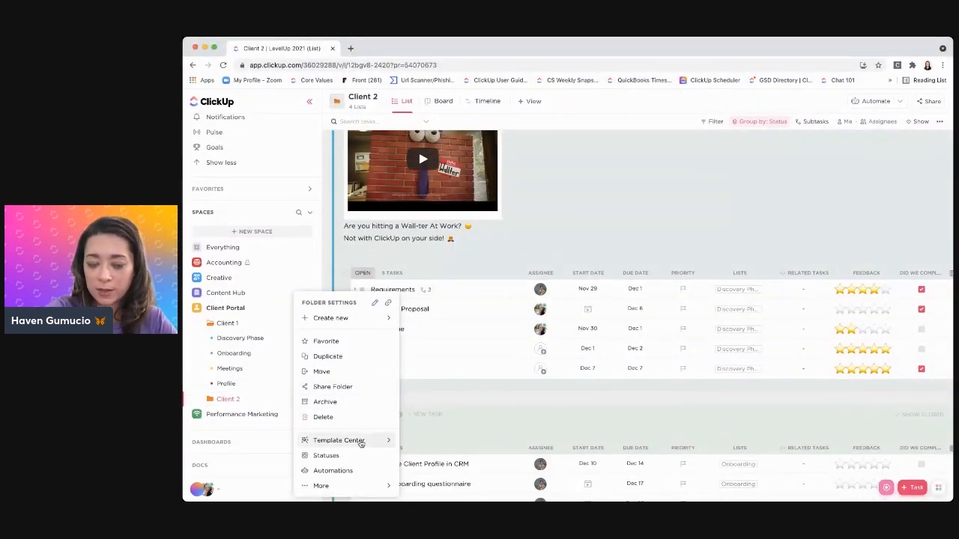
mouse_move(358, 443)
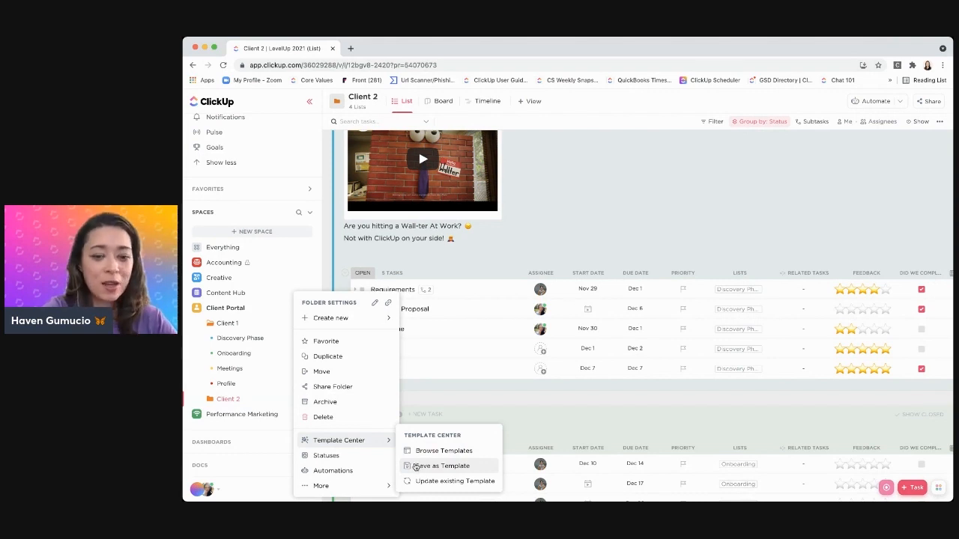
left_click(426, 481)
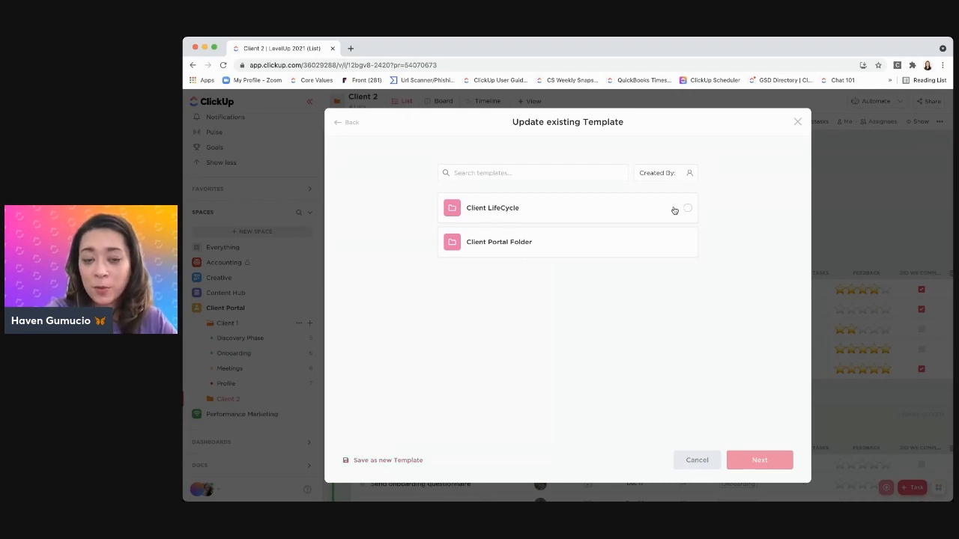
left_click(565, 211)
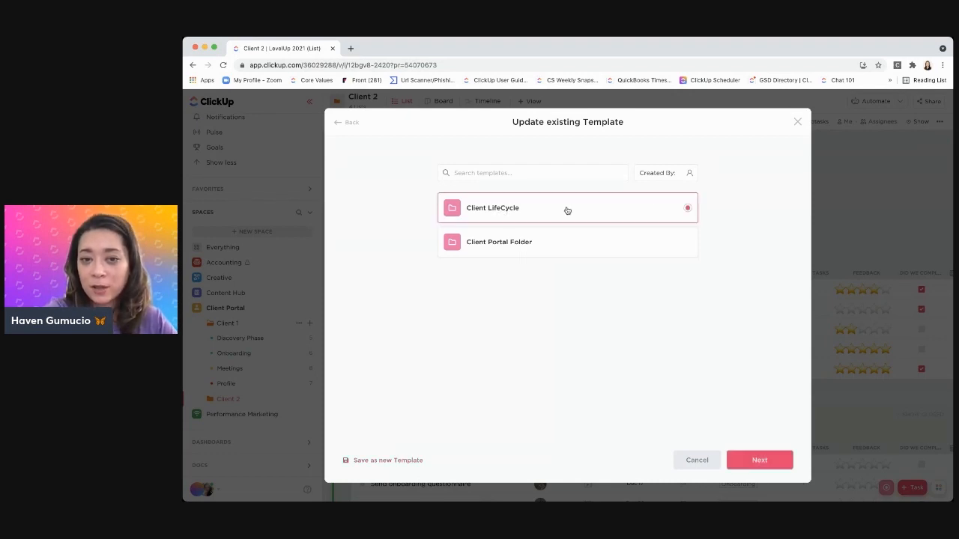
left_click(759, 461)
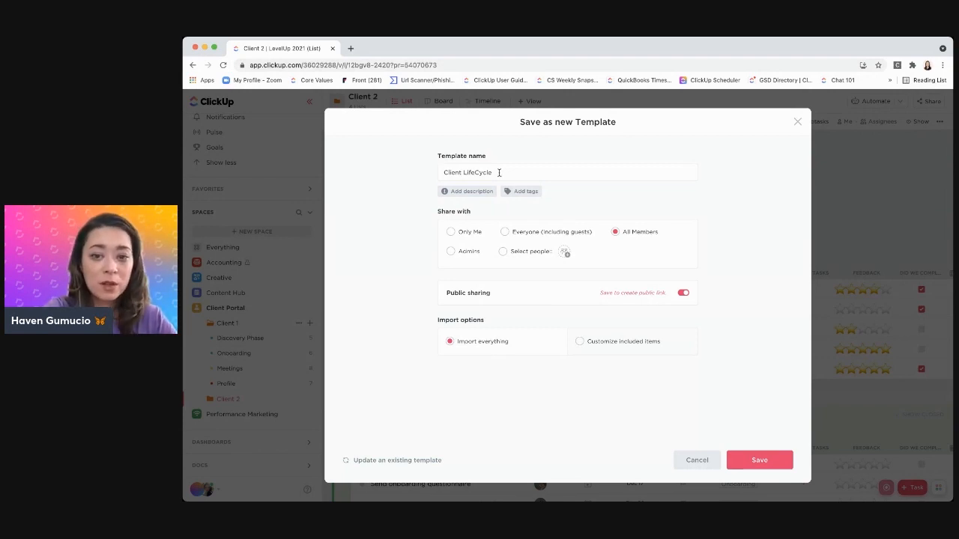
left_click(759, 460)
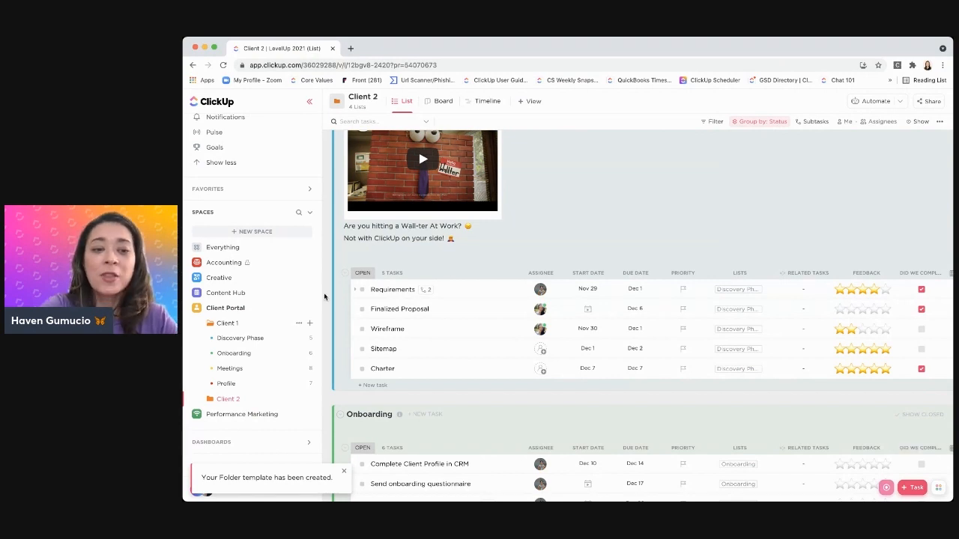
Collapse the Client 1 folder and open the Blog Management folder in the Content Hub space
left_click(198, 325)
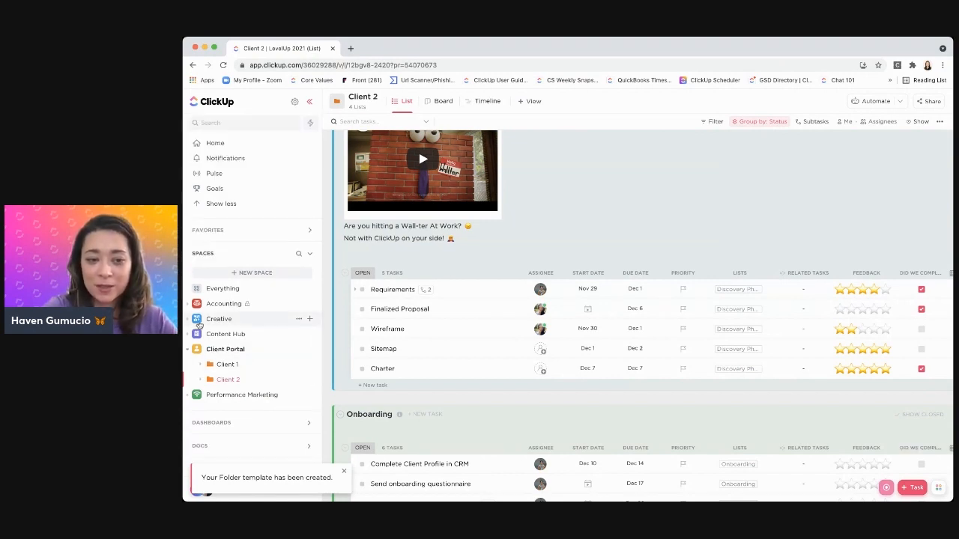
left_click(188, 337)
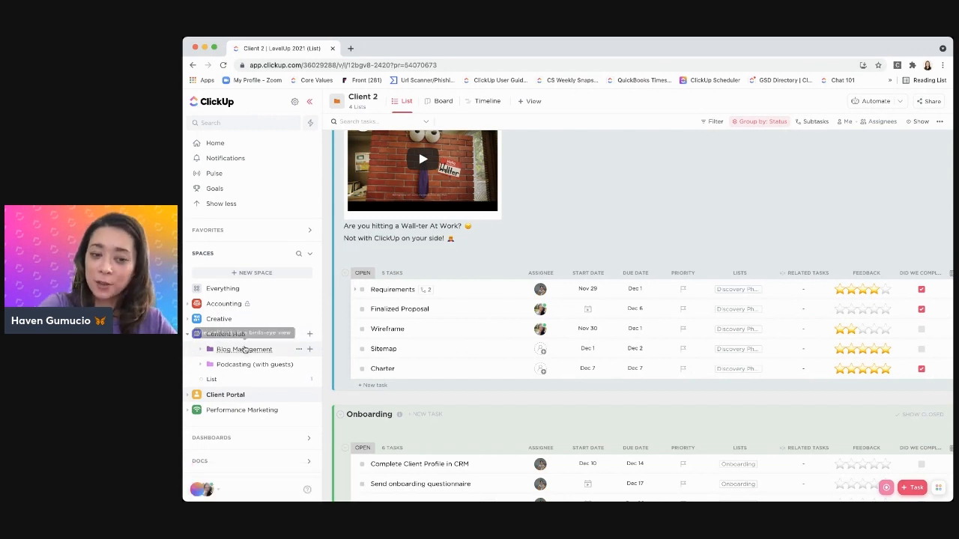
left_click(244, 349)
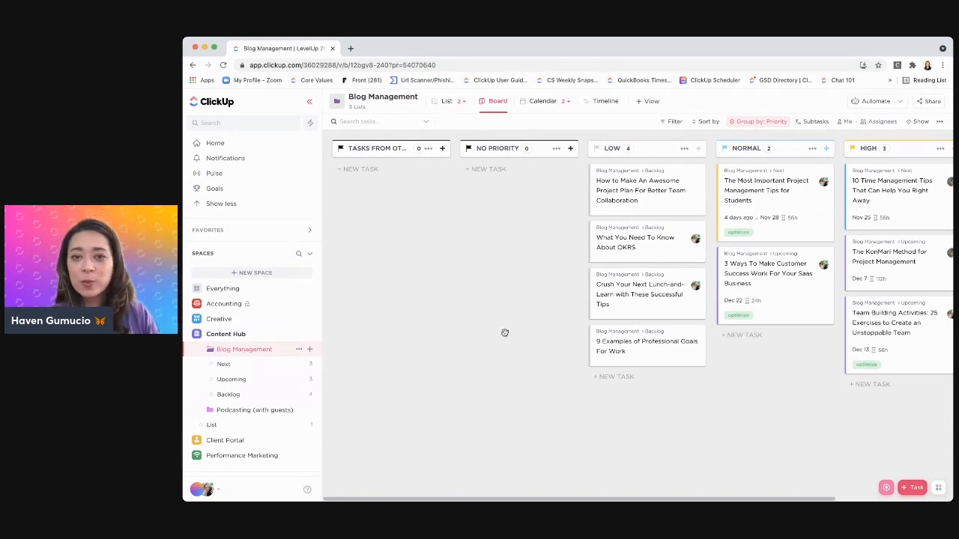
Review the Blog Management board's priority columns and the grouping options available for it
scroll(505, 333, "right", 4)
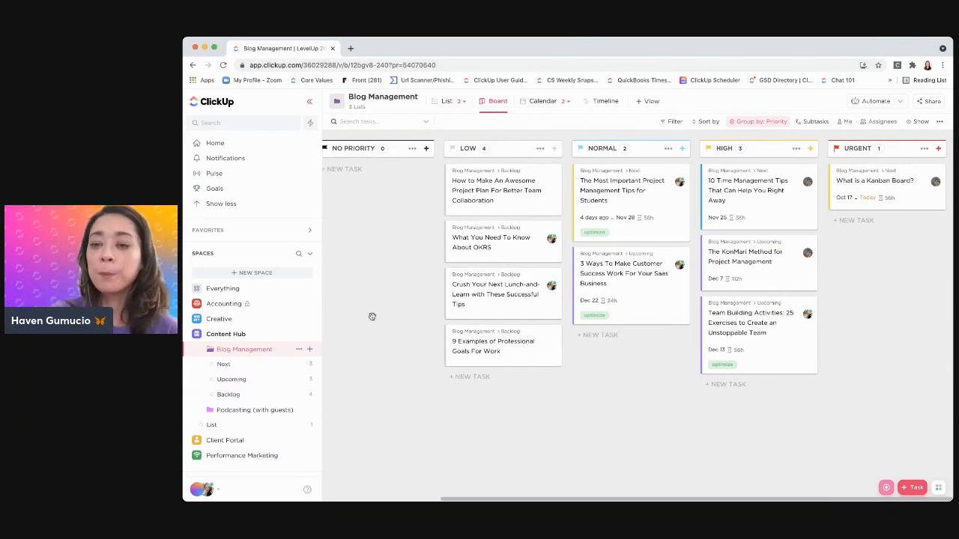
left_click(761, 122)
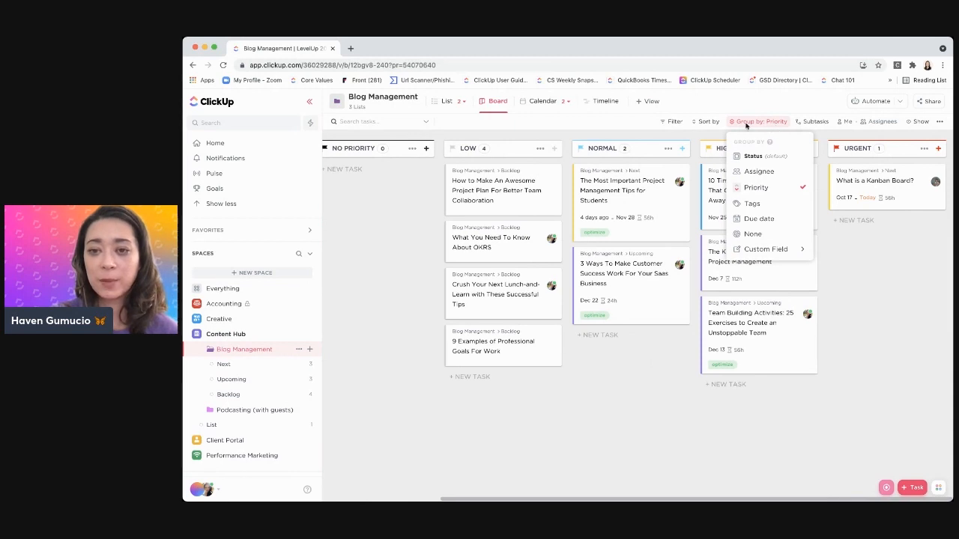
left_click(880, 317)
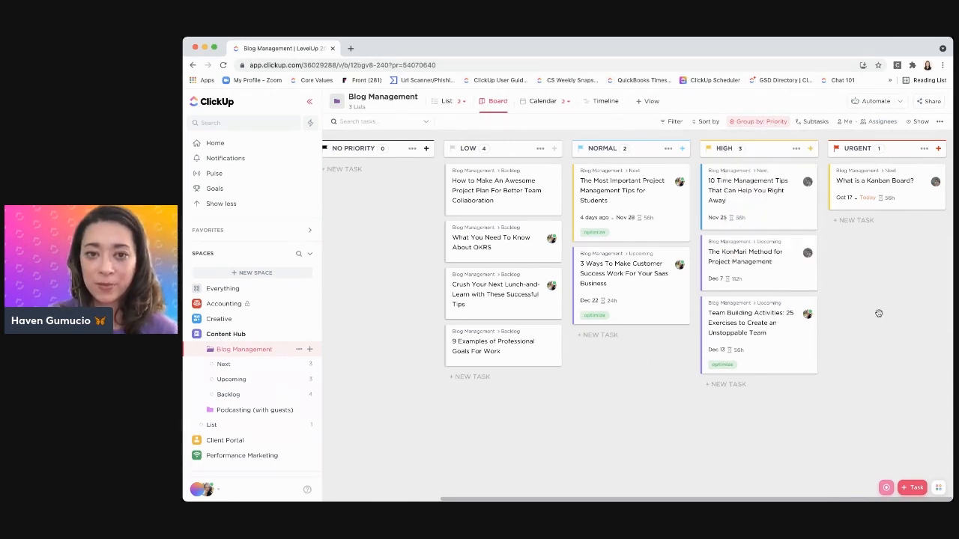
Add a Board view named "CFs Board" to the Blog Management folder
left_click(651, 102)
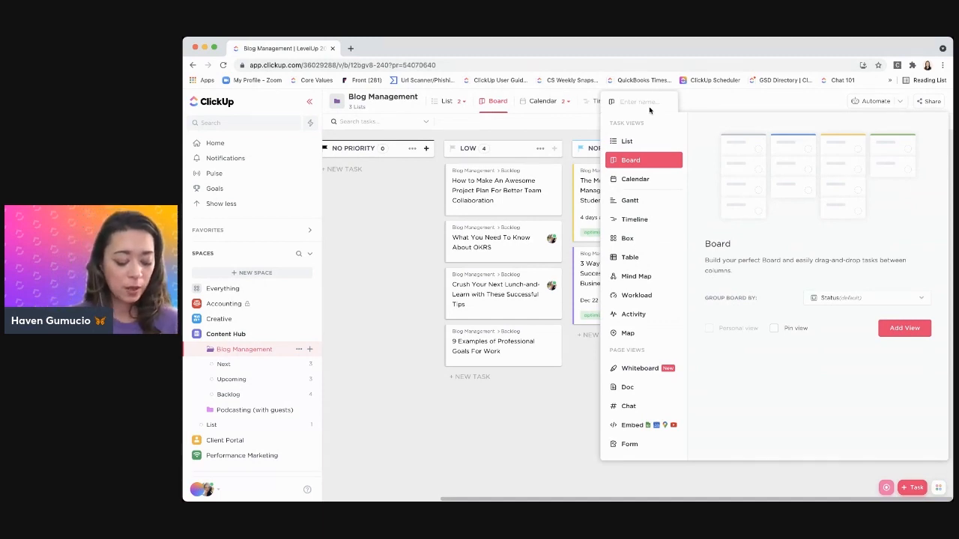
type("CF")
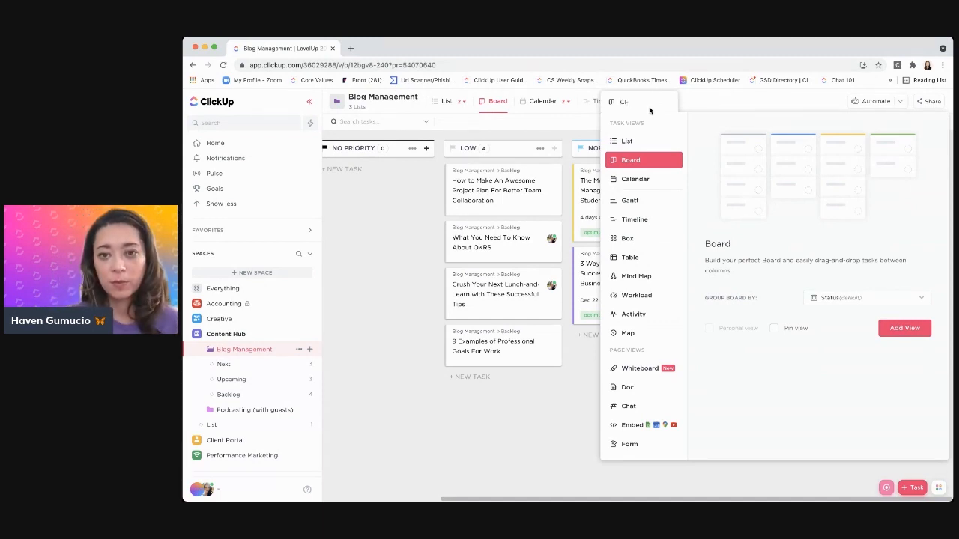
type("s Board")
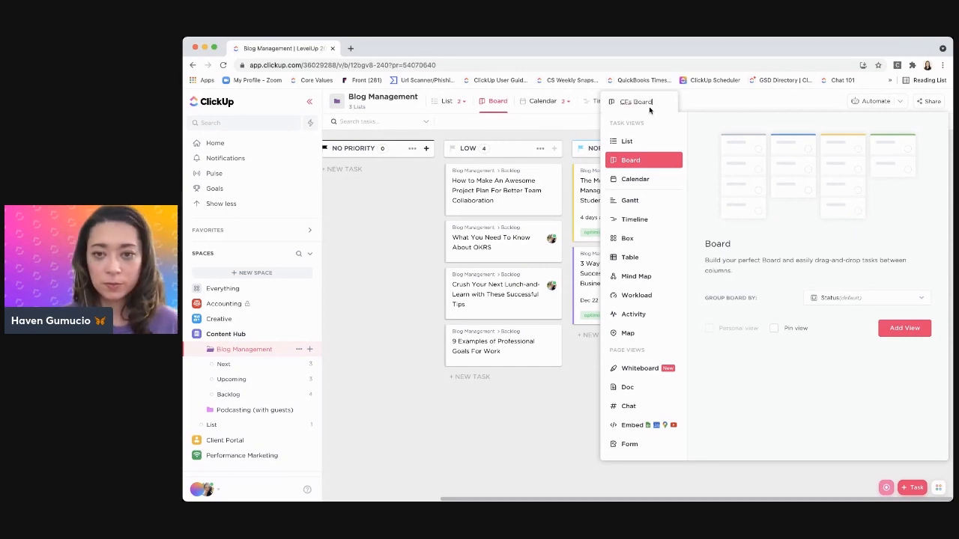
left_click(891, 331)
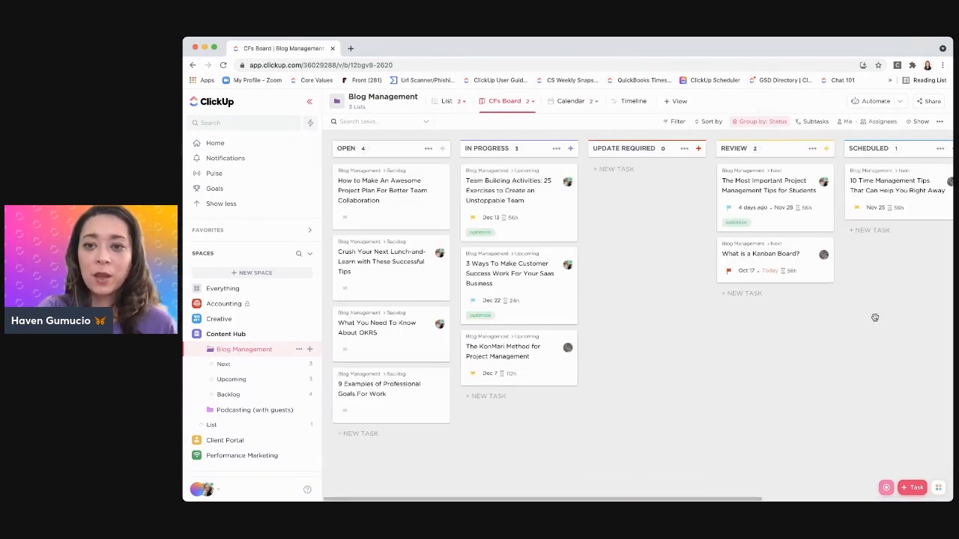
Group the CFs Board view by the Draft custom field and save the view for everyone
left_click(745, 124)
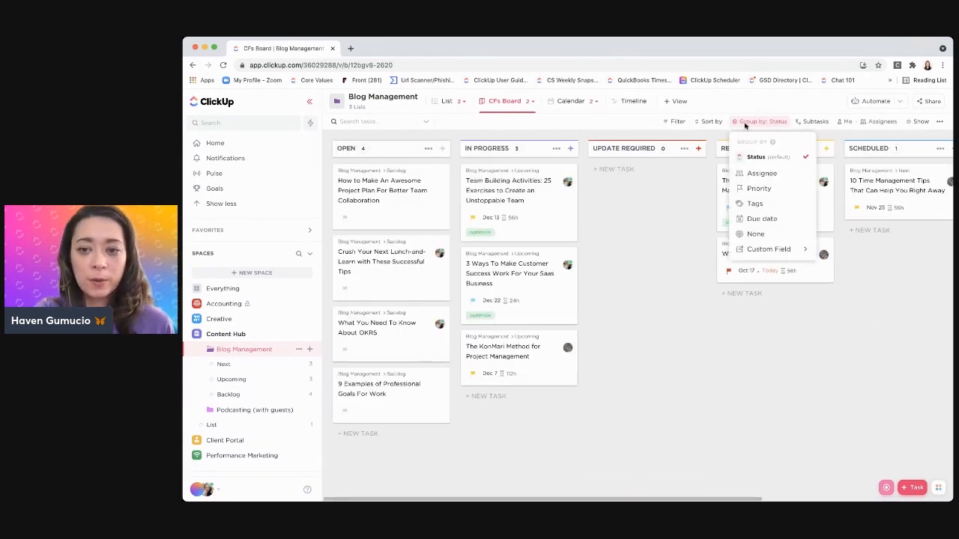
mouse_move(783, 252)
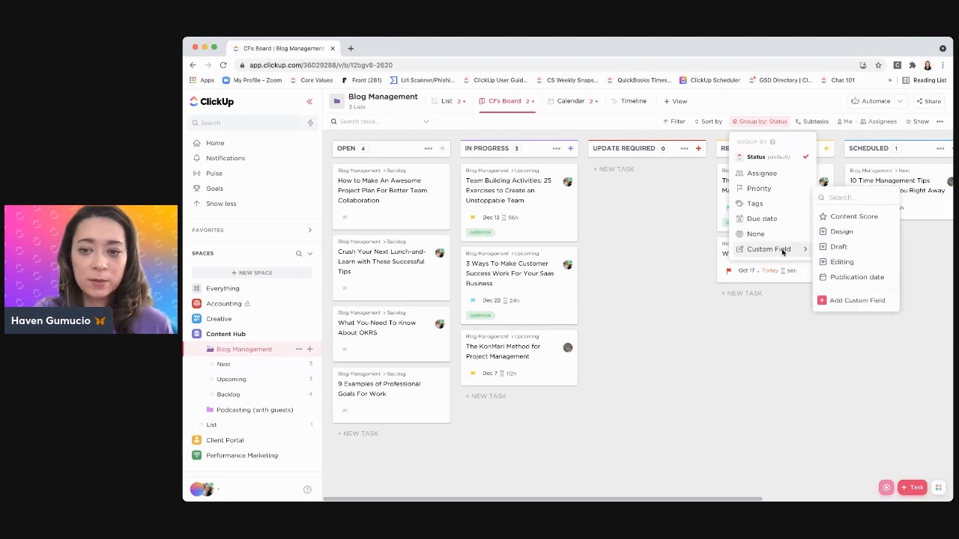
left_click(837, 246)
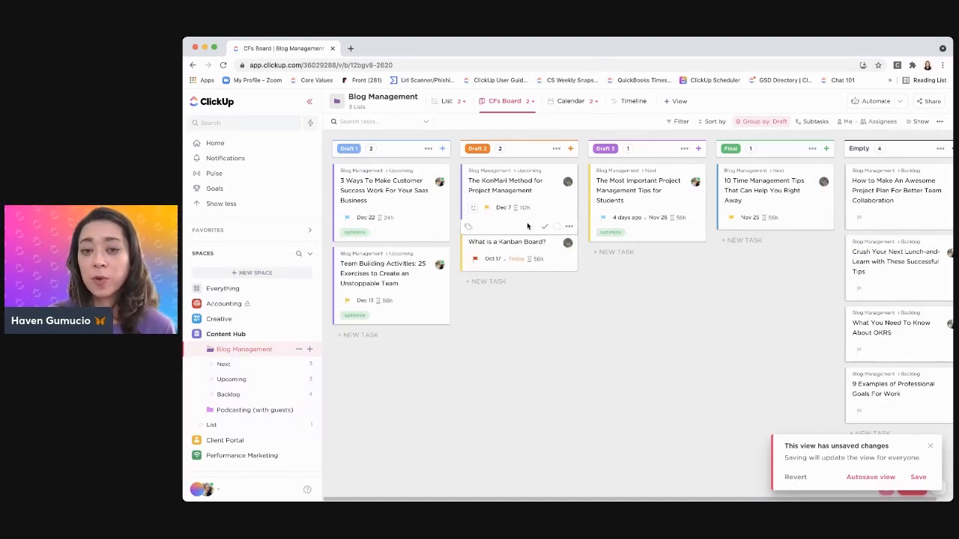
left_click(917, 477)
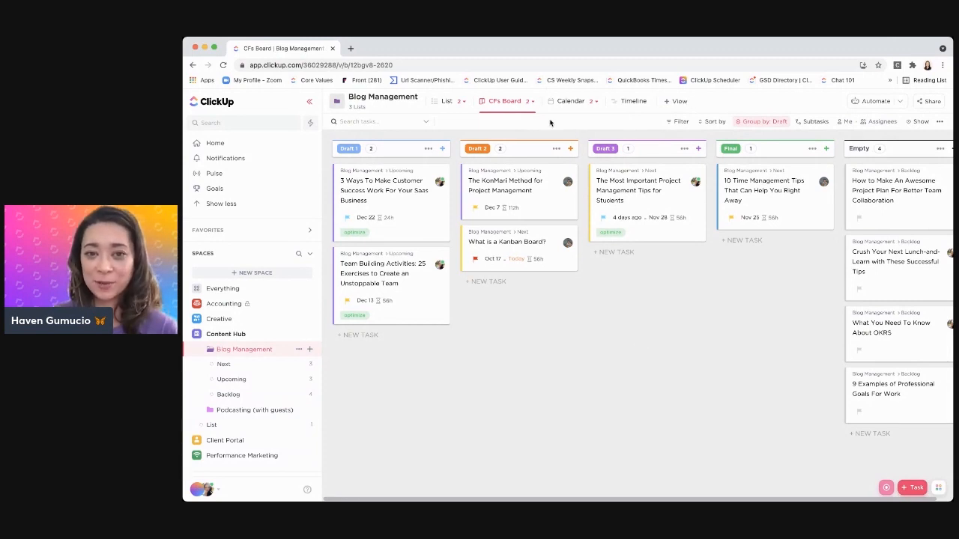
Save the CFs Board view as a new template named "CFs Board (Draft Phase)" shared with All Members
left_click(506, 103)
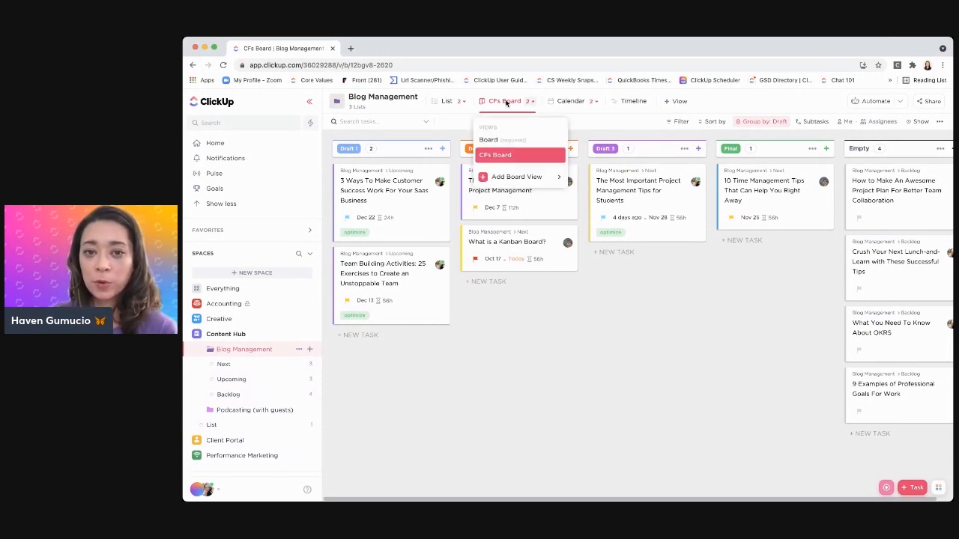
mouse_move(557, 158)
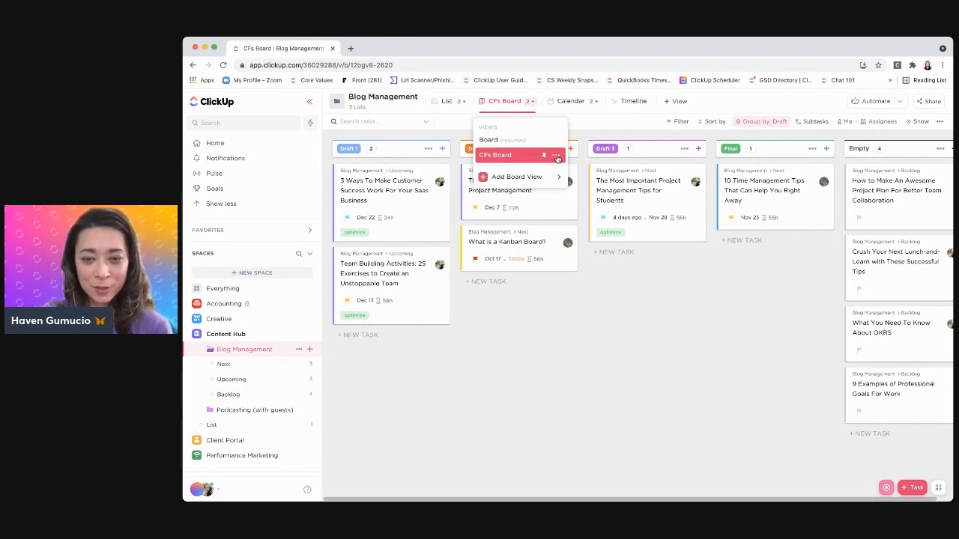
left_click(557, 157)
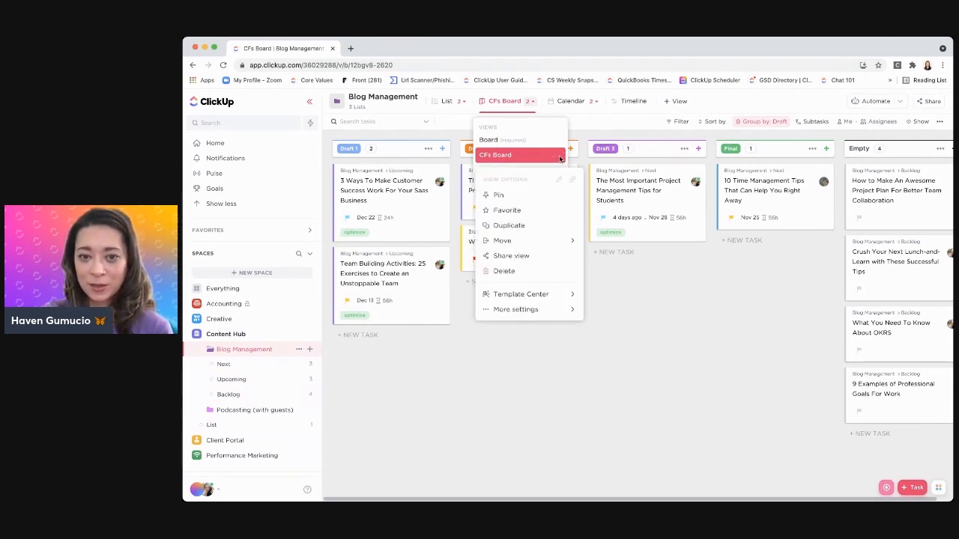
left_click(557, 298)
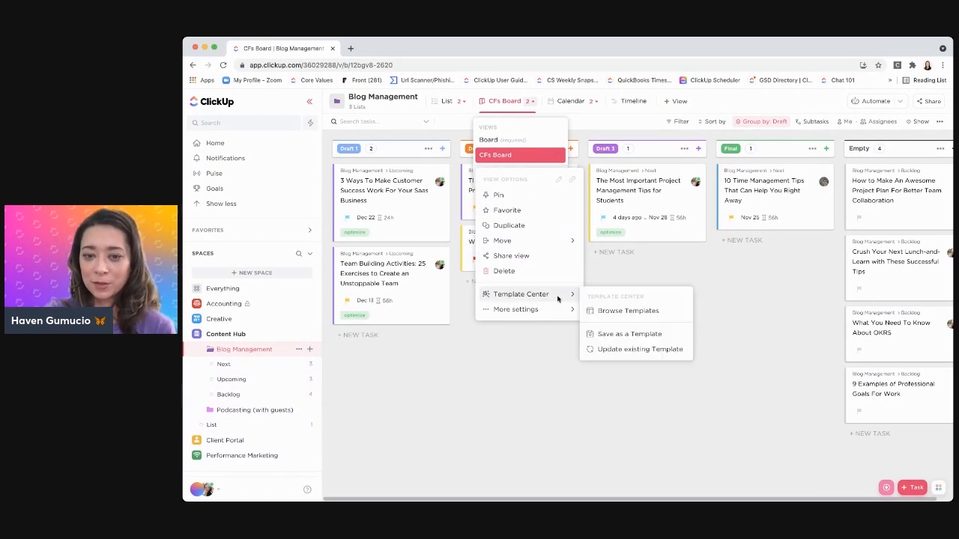
left_click(626, 335)
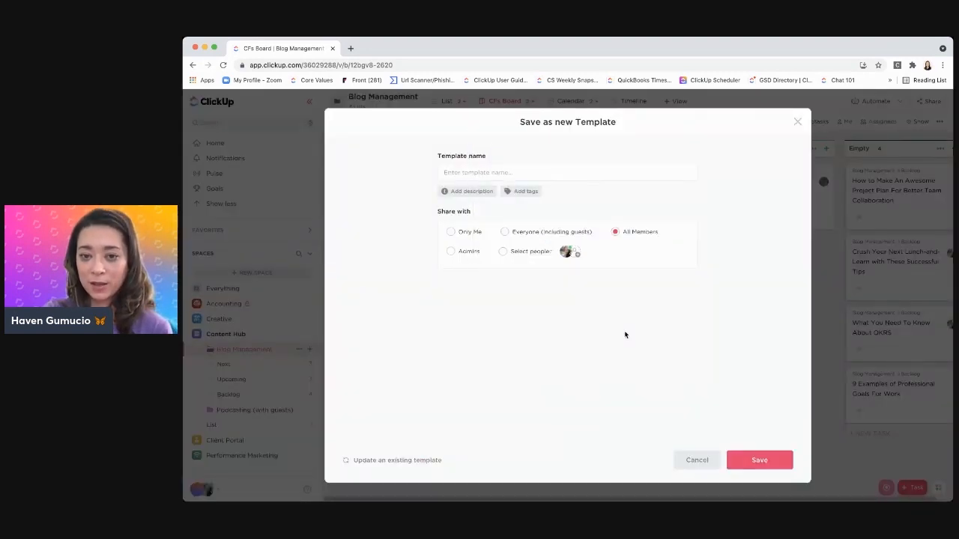
left_click(522, 172)
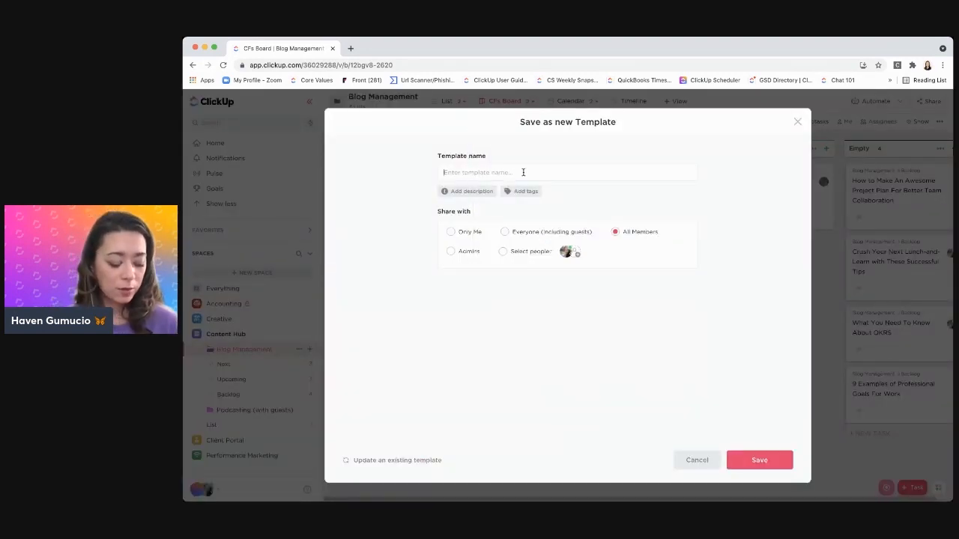
type("CFs Board (Drafts")
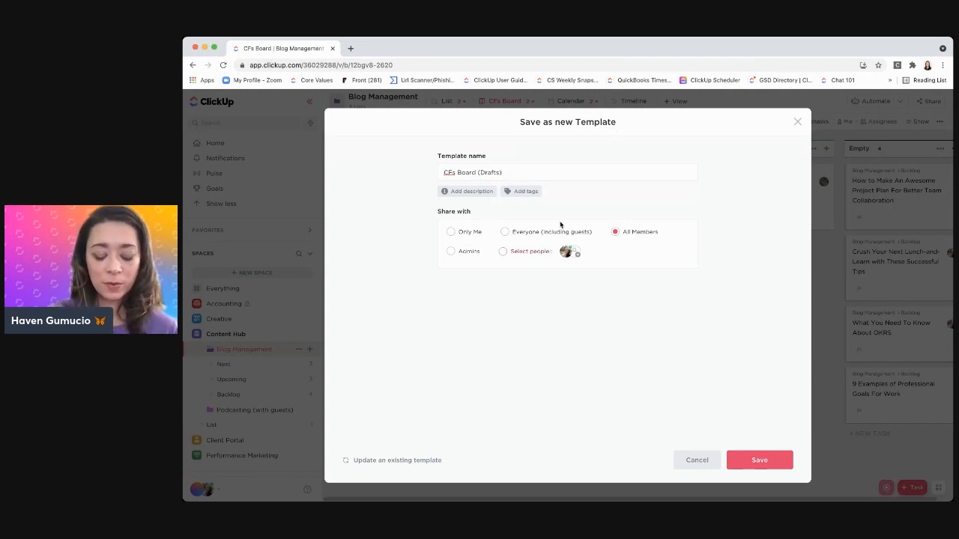
key("BackSpace")
type("Phas")
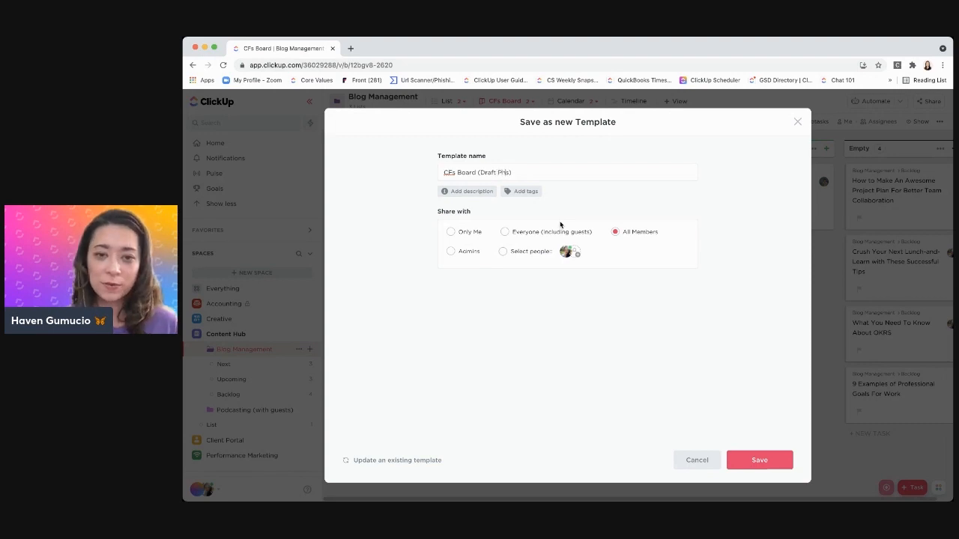
type("e")
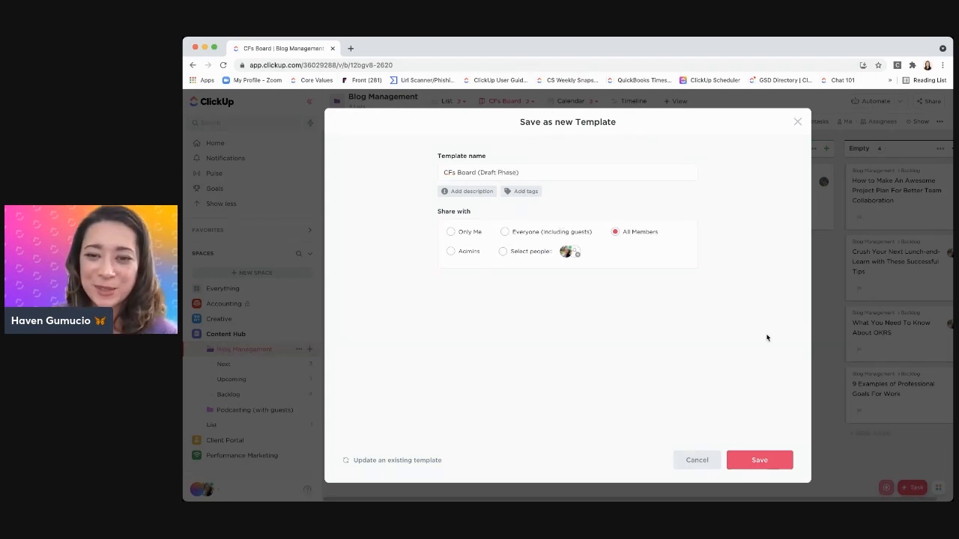
left_click(763, 459)
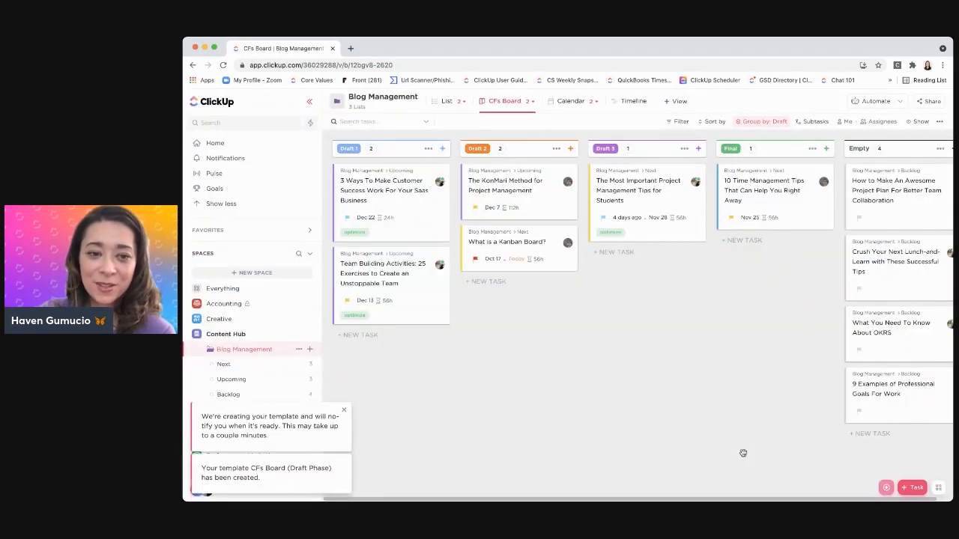
Apply the "CFs Board (Draft Phase)" view template to the Board view of the Next list in Blog Management
left_click(264, 370)
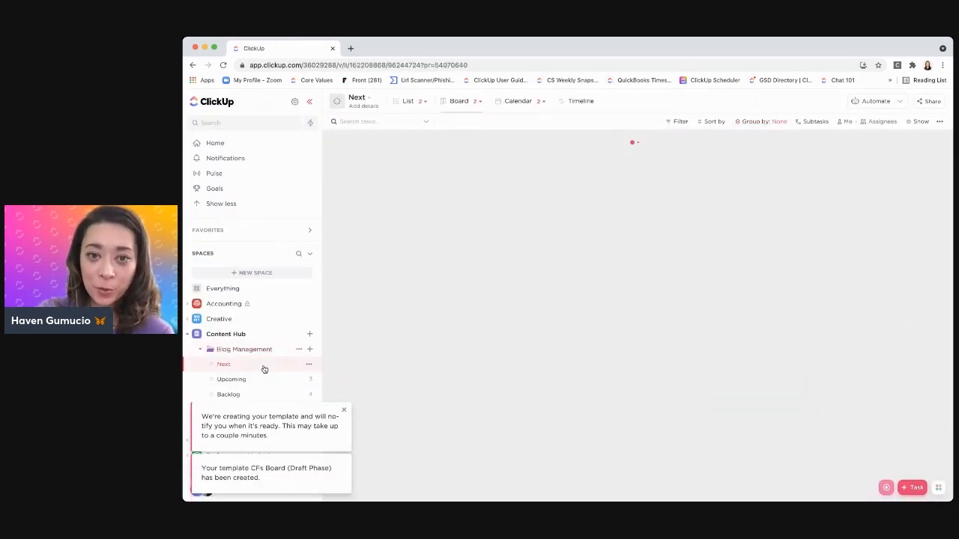
left_click(452, 102)
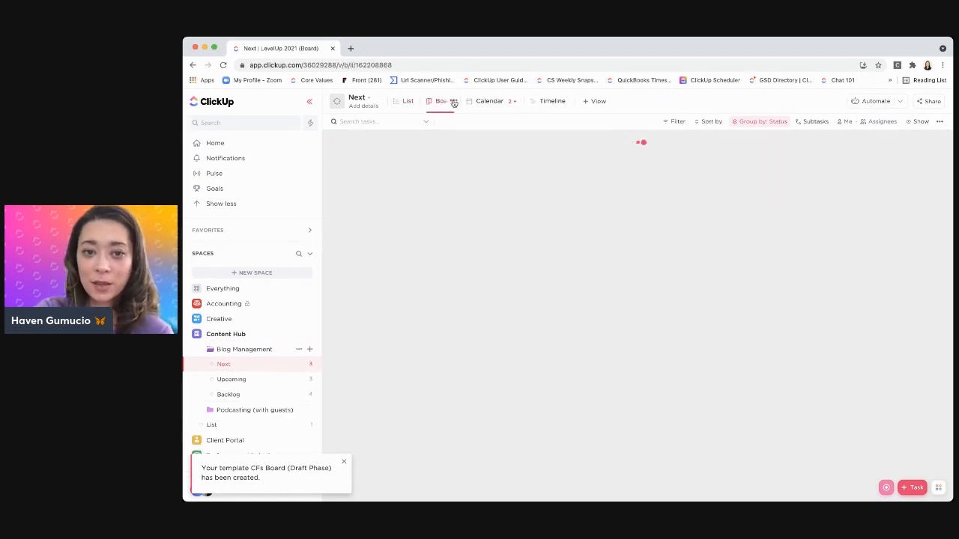
left_click(452, 102)
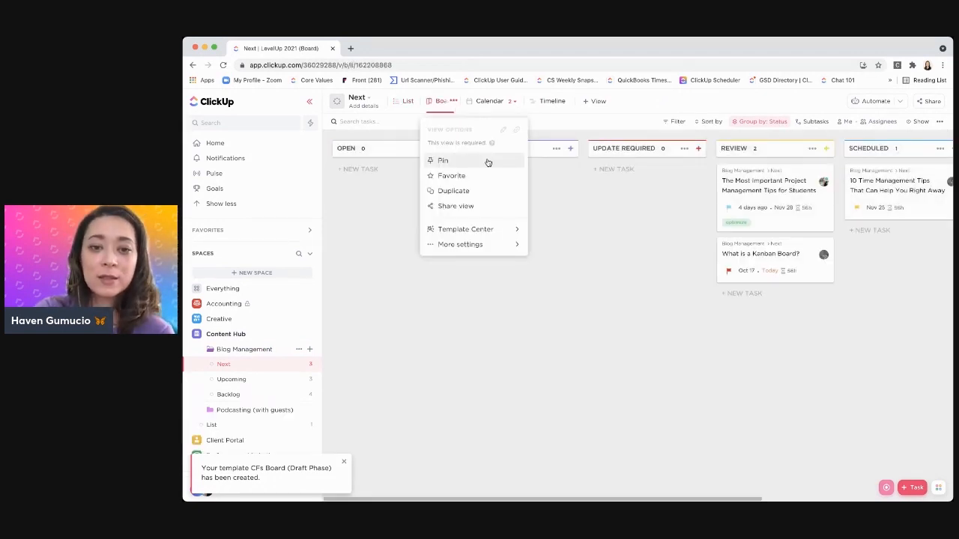
mouse_move(507, 229)
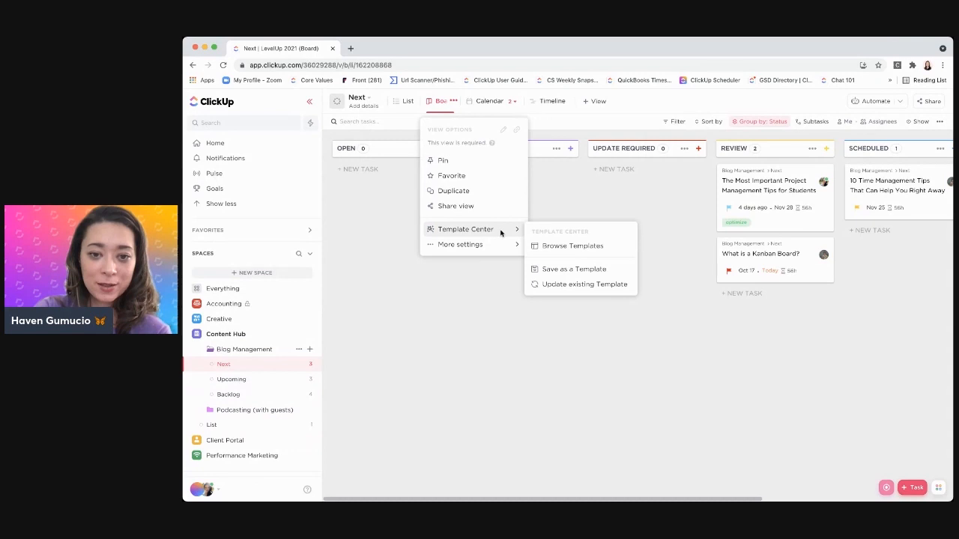
left_click(578, 248)
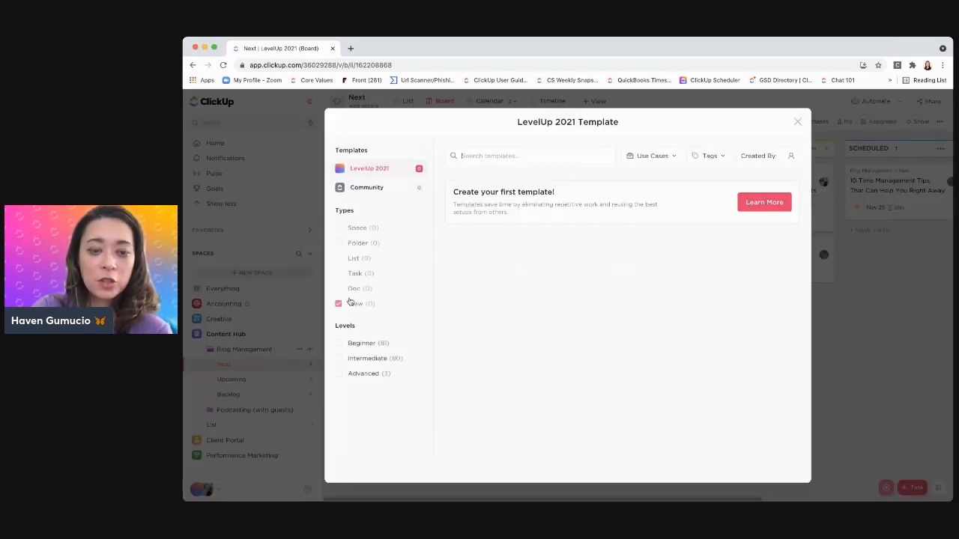
left_click(339, 304)
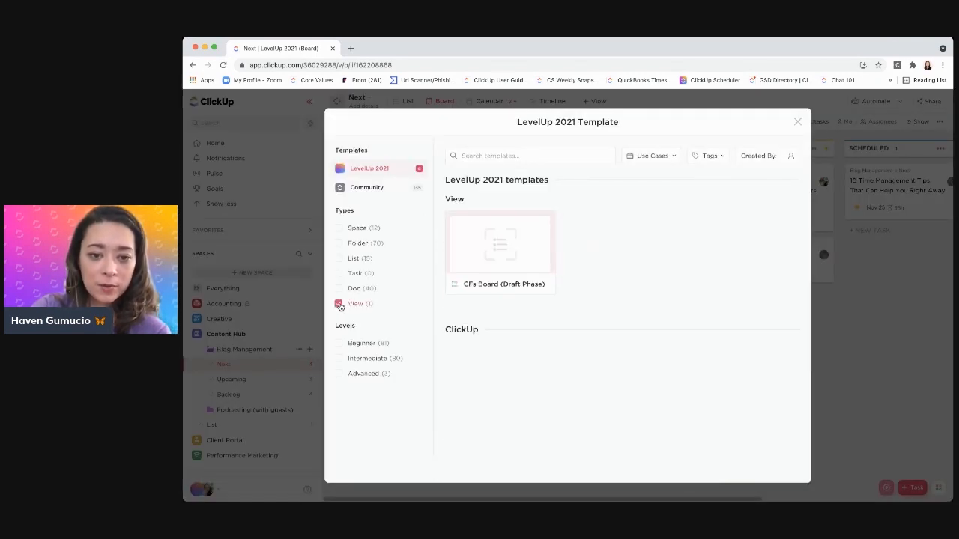
mouse_move(522, 240)
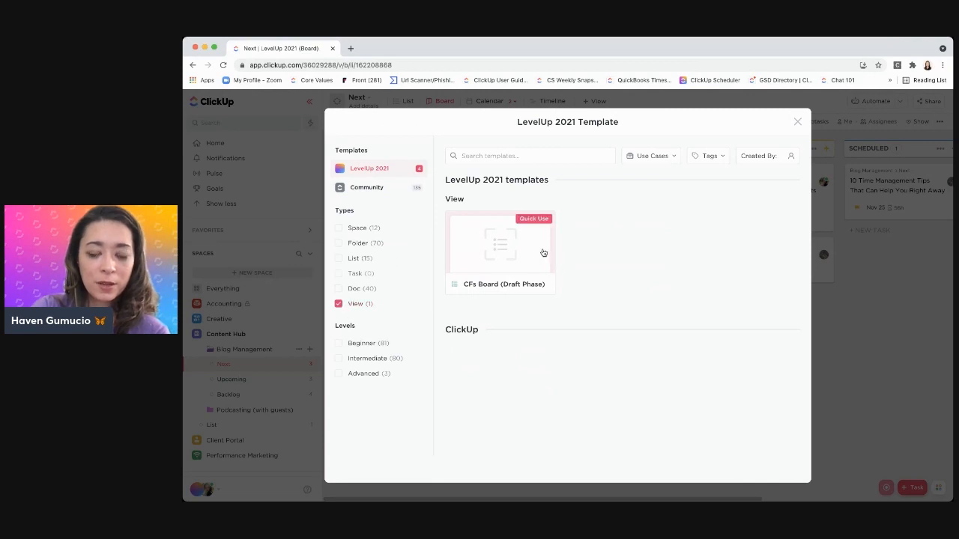
left_click(534, 220)
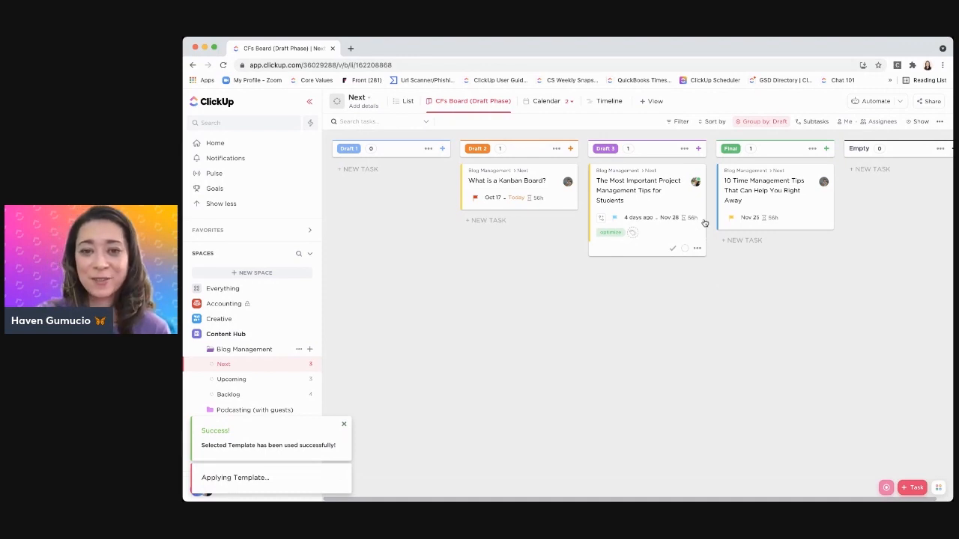
Pin the CFs Board (Draft Phase) view in the Next list
left_click(510, 102)
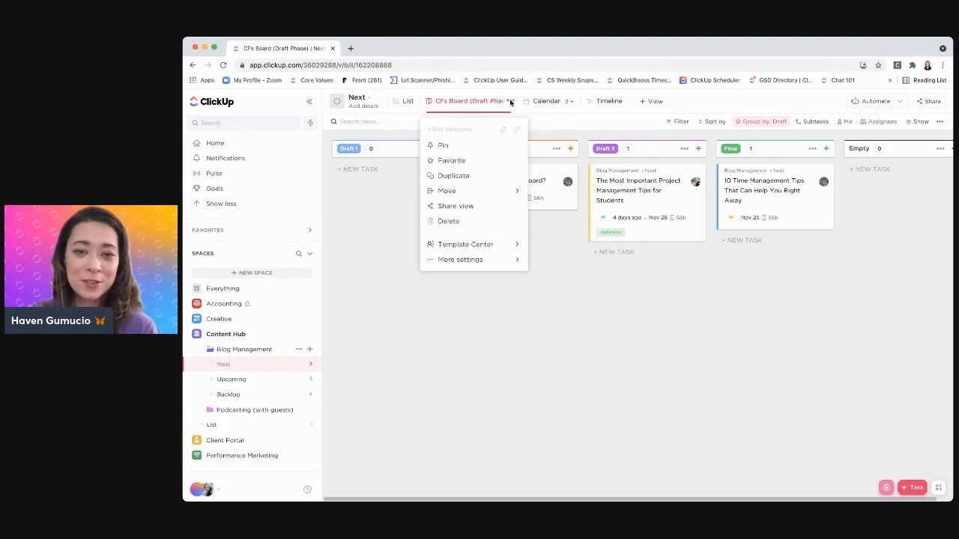
left_click(462, 146)
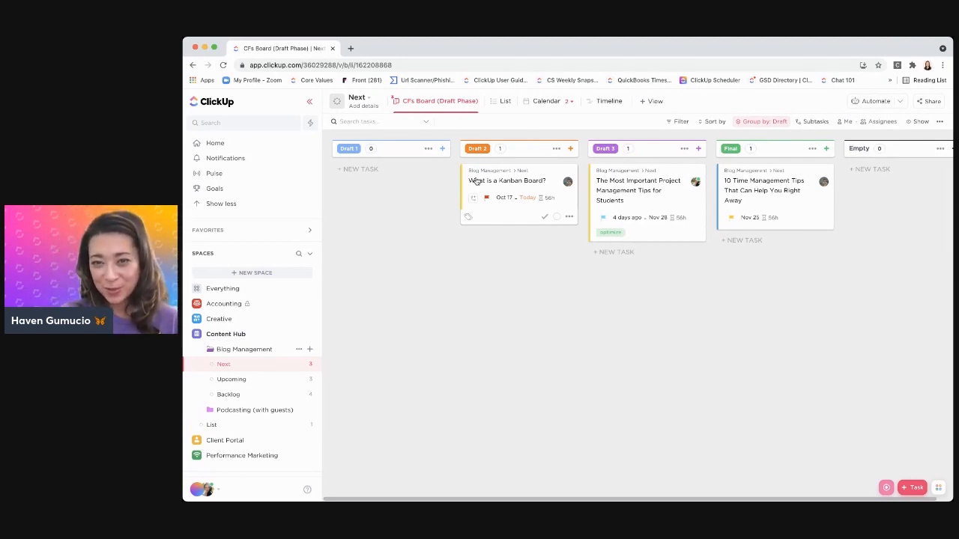
left_click(680, 123)
left_click(592, 132)
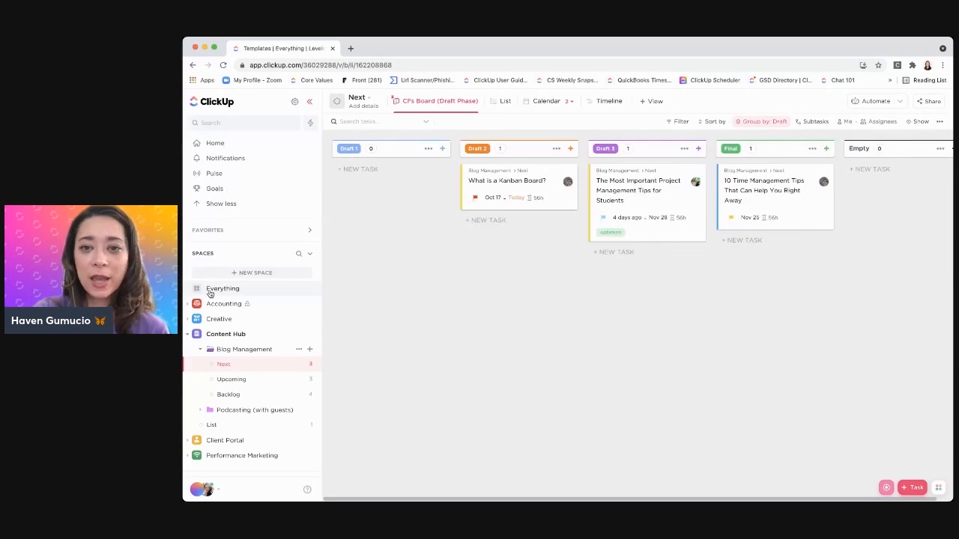
Filter the List view of Everything to tasks whose priority is the red or yellow flag
left_click(209, 290)
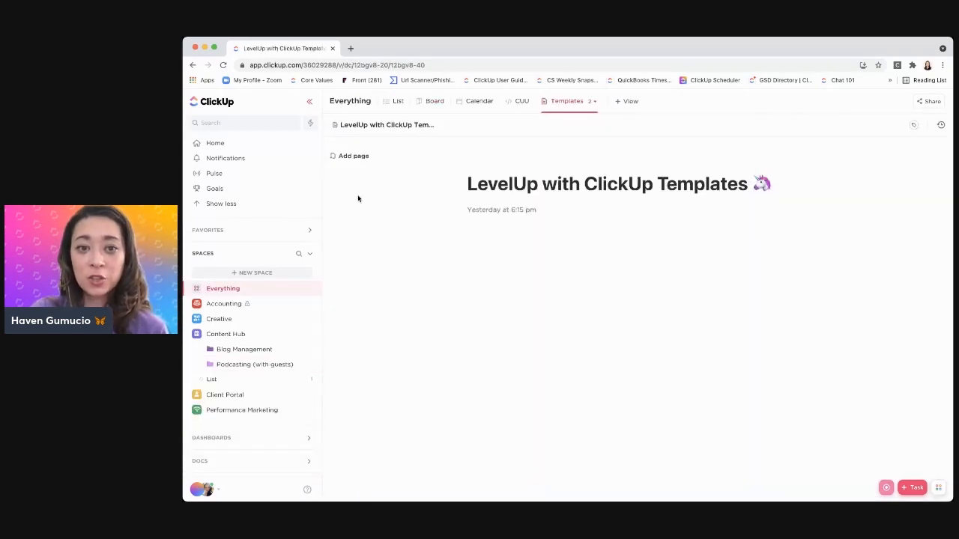
left_click(394, 102)
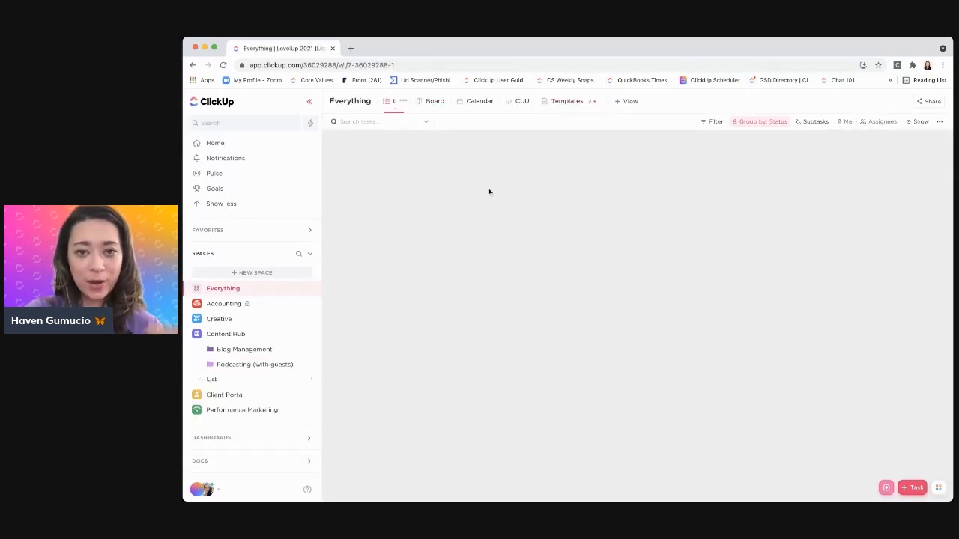
left_click(711, 124)
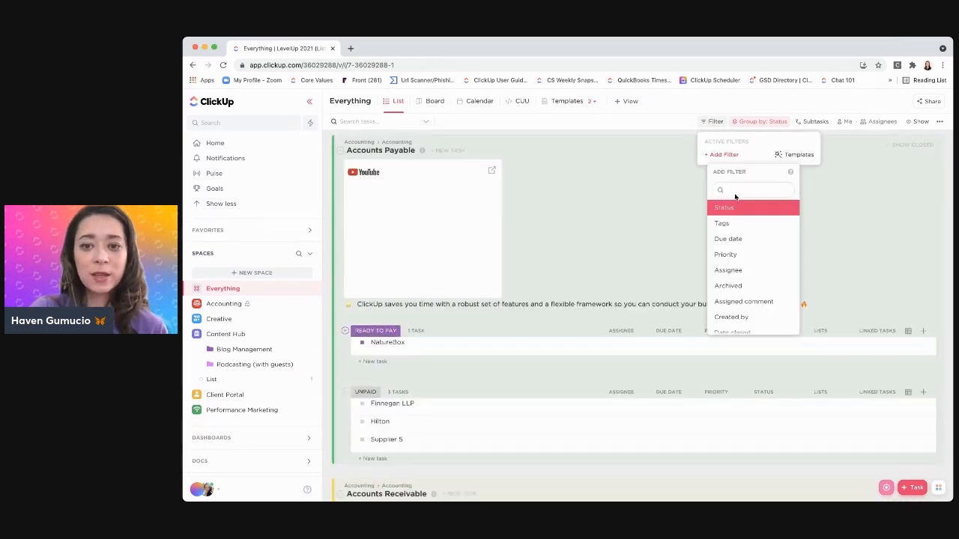
type("prior")
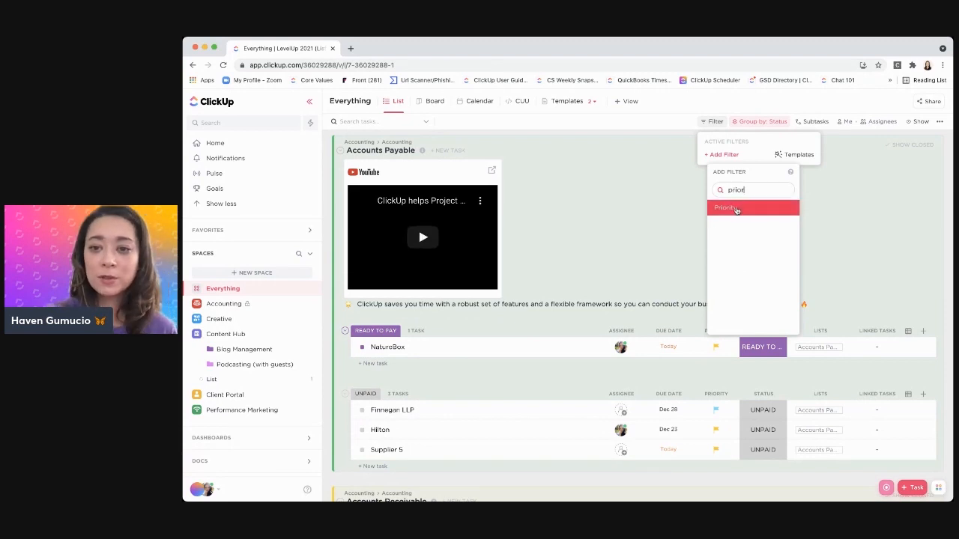
left_click(737, 209)
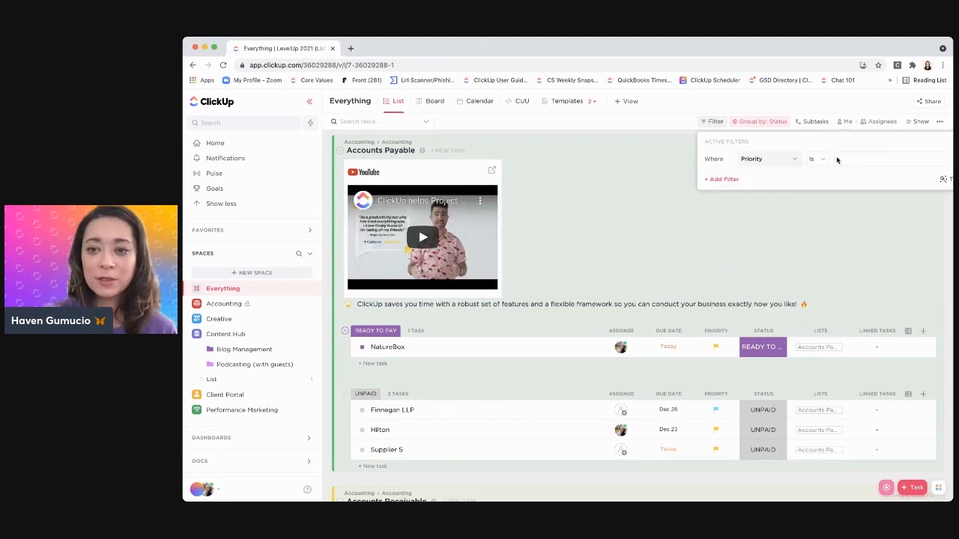
left_click(839, 159)
left_click(839, 183)
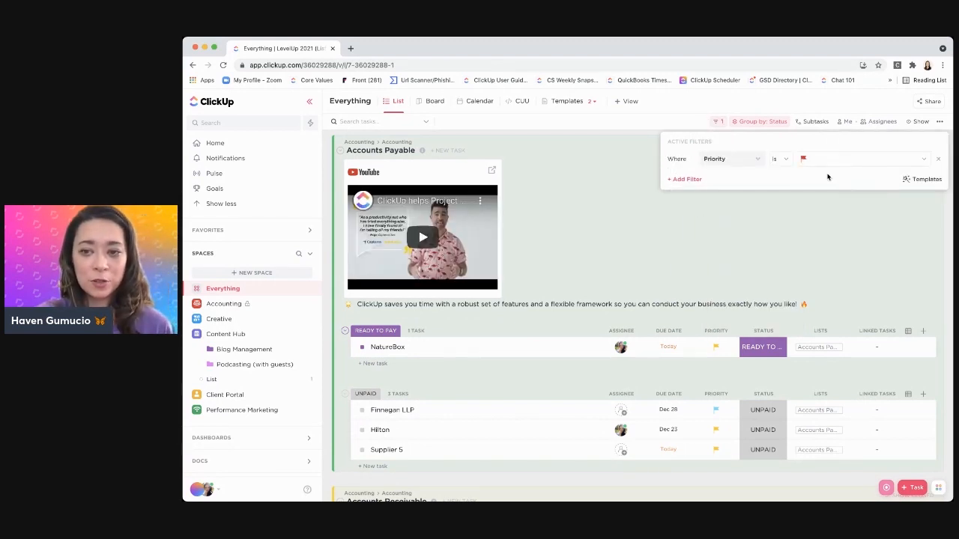
left_click(828, 201)
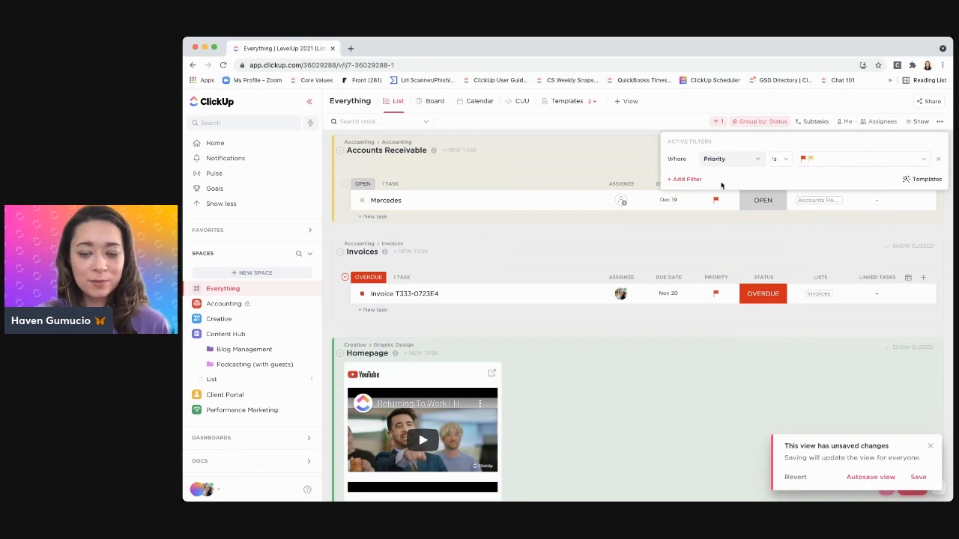
Add an Assignee filter to the Everything list that keeps only one team member's tasks
left_click(698, 183)
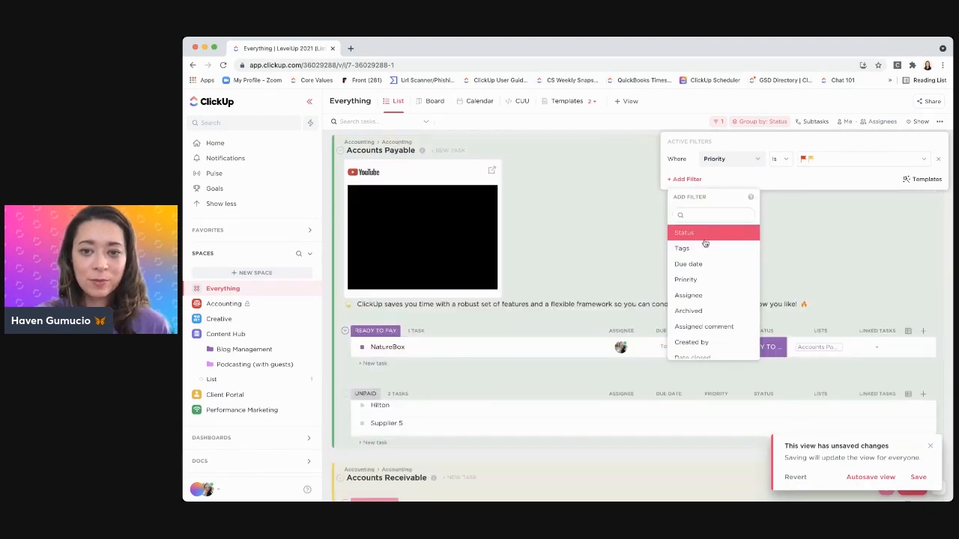
left_click(695, 296)
left_click(817, 185)
left_click(824, 243)
Add a Due date filter set to This month to the Everything list
left_click(696, 198)
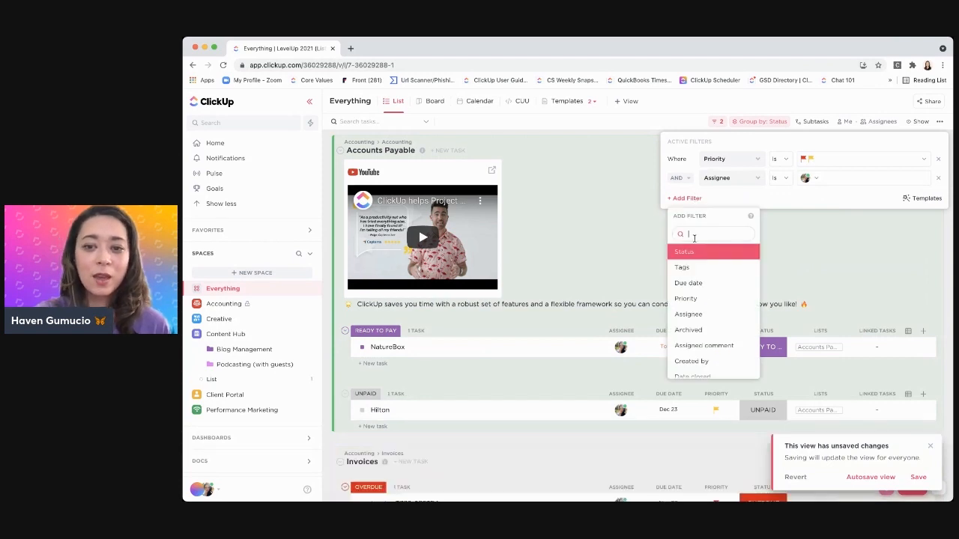
left_click(691, 282)
left_click(824, 199)
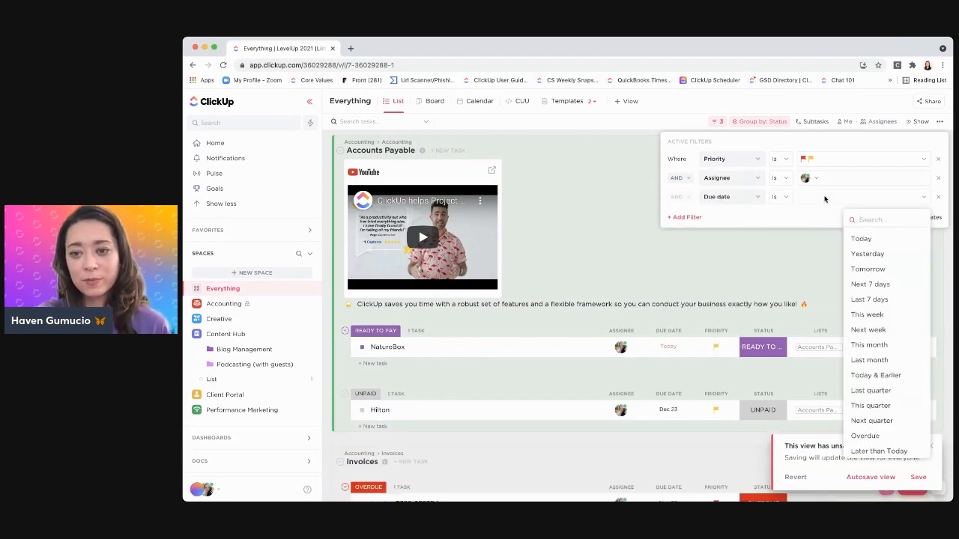
left_click(893, 346)
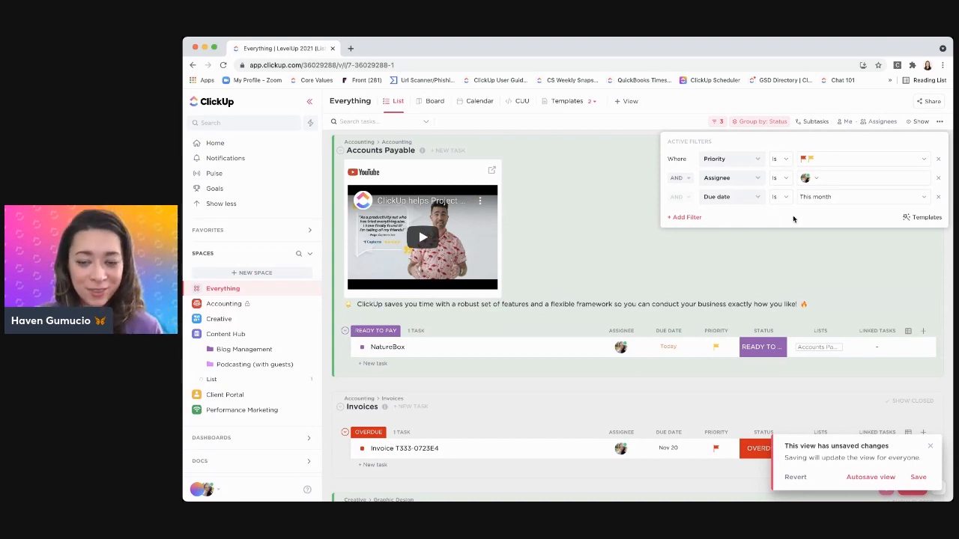
Save the active filters as a Workspace filter template named "Monthly Priorities", with sorting saved
left_click(918, 223)
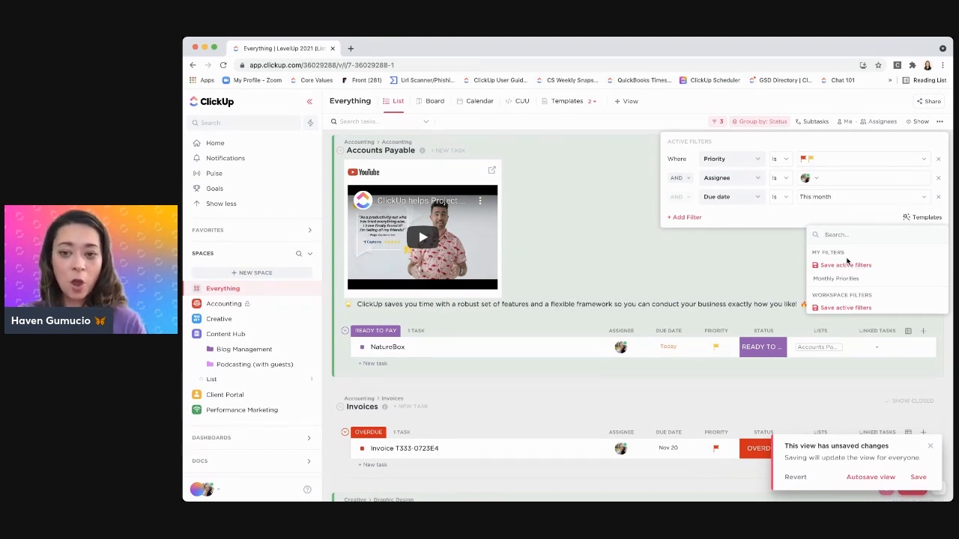
left_click(861, 308)
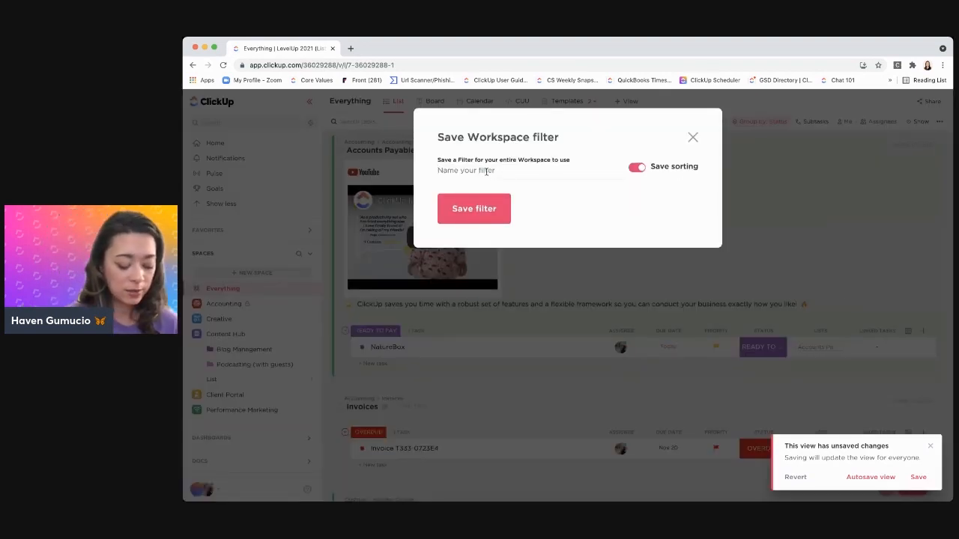
type("Monthly Pir")
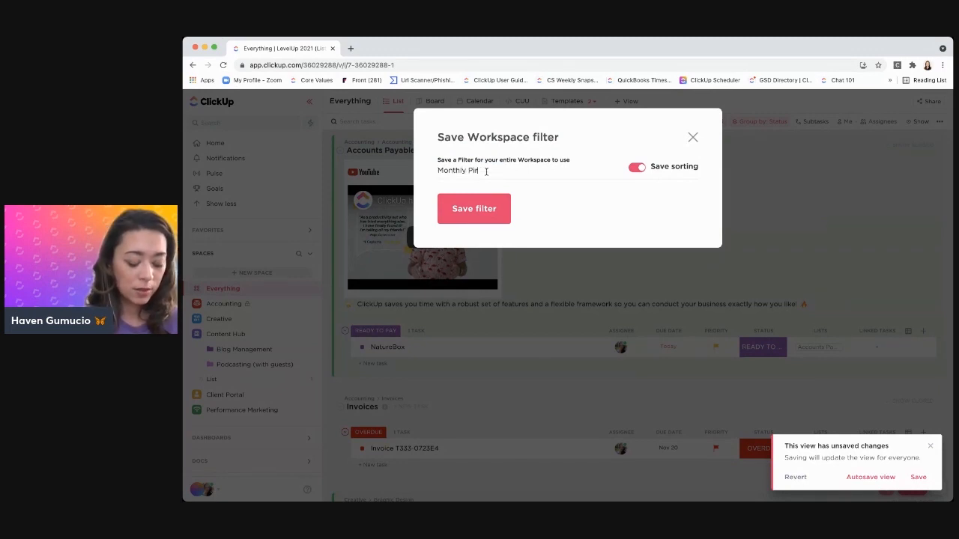
type("riorities")
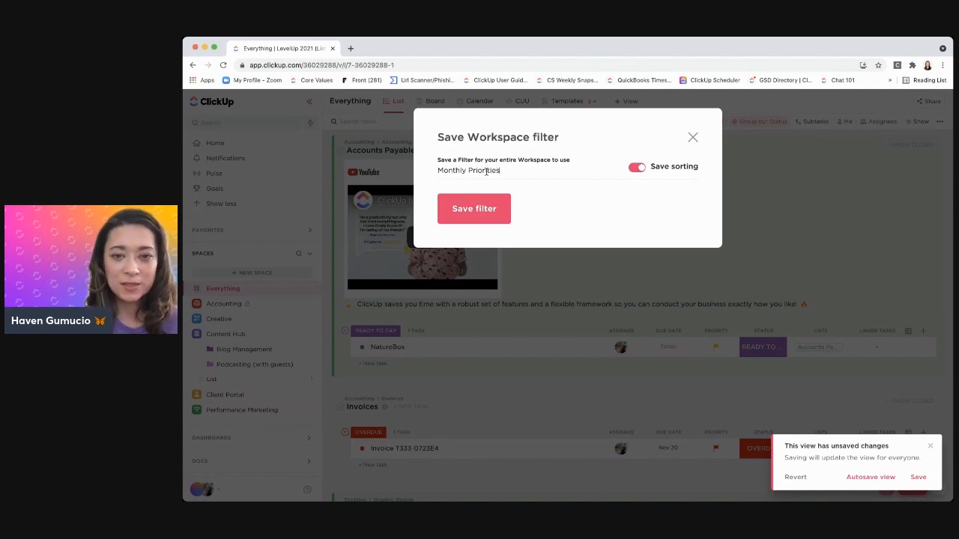
key("Return")
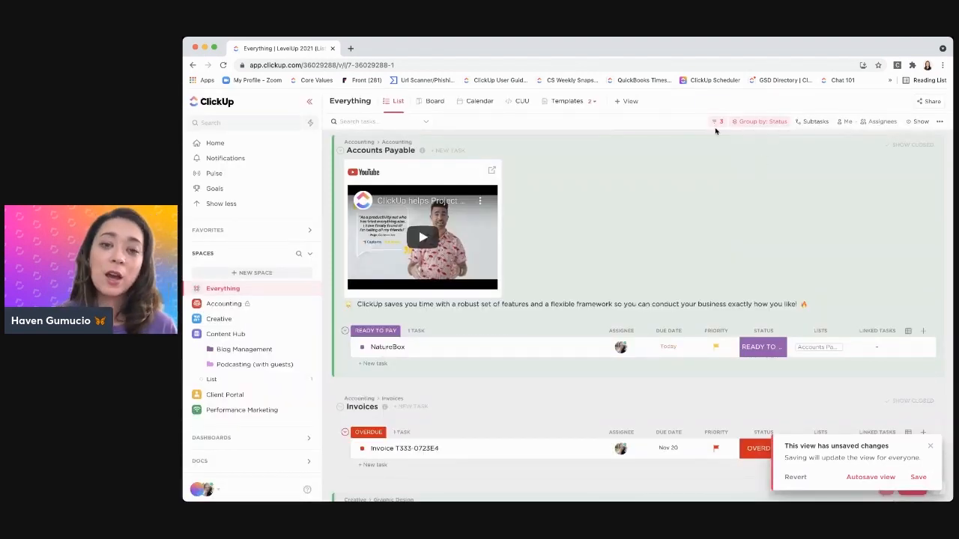
Apply the "Monthly Priorities" Workspace filter template to the Board view of Everything and review the filtered columns
left_click(432, 101)
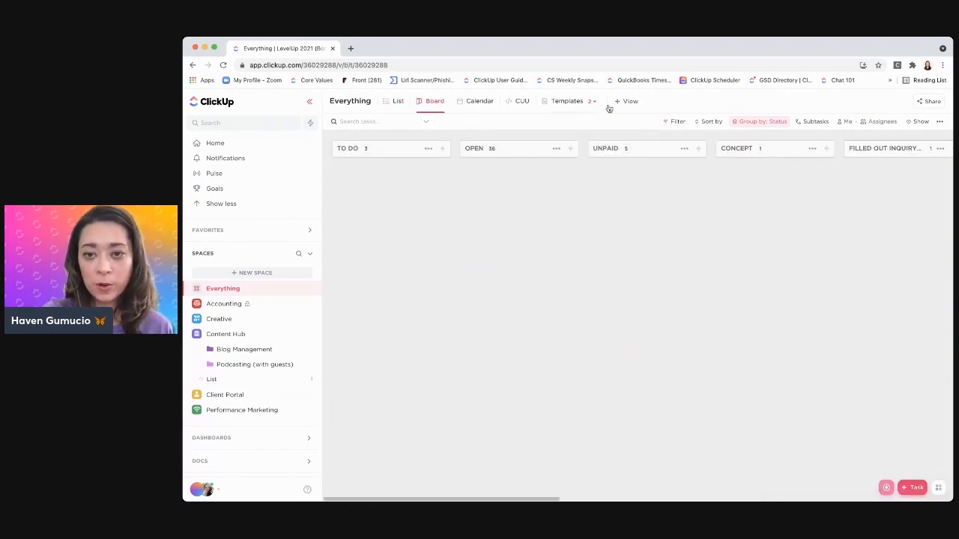
left_click(677, 121)
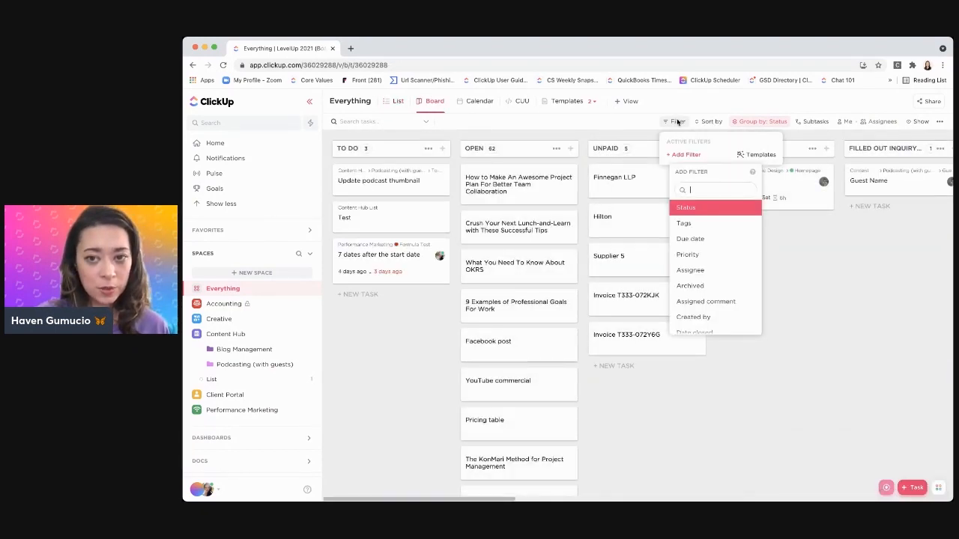
left_click(753, 155)
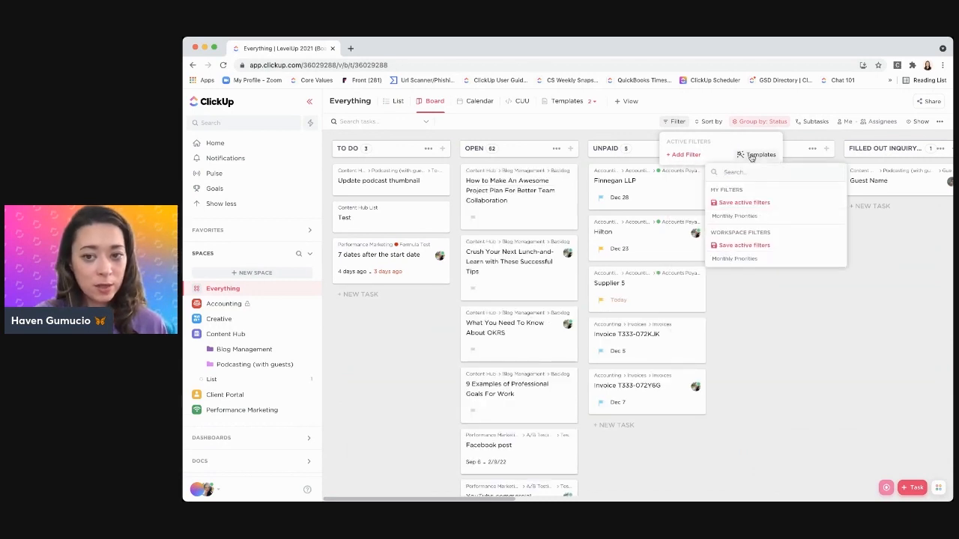
left_click(752, 260)
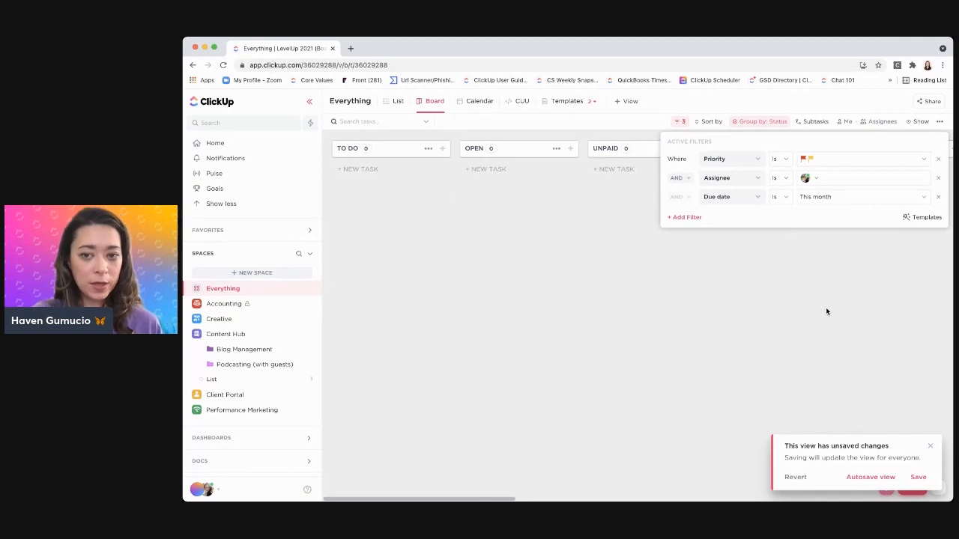
left_click(825, 312)
scroll(826, 311, "right", 10)
scroll(825, 311, "right", 3)
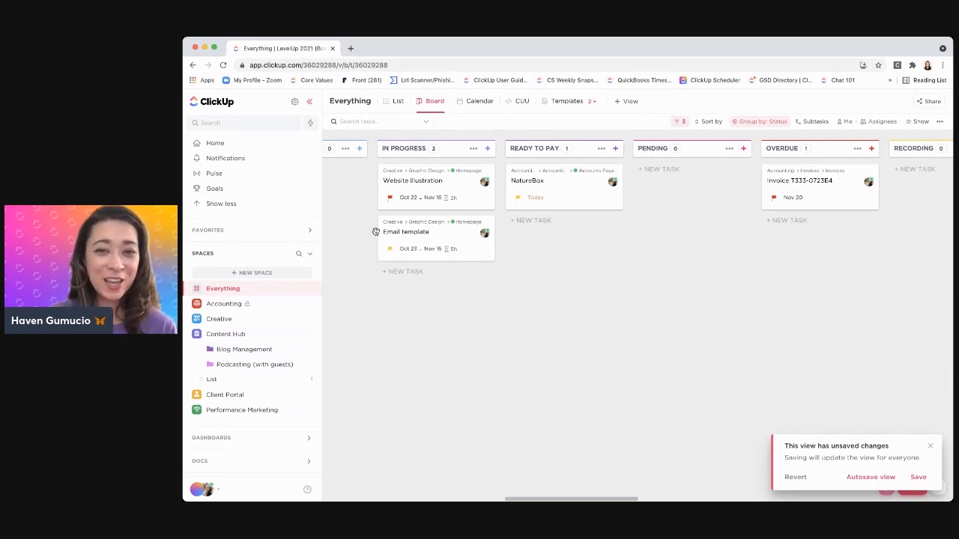
Open the Example doc view of Everything and show its page "The Ultimate Guide to Using ClickUp Docs"
left_click(595, 102)
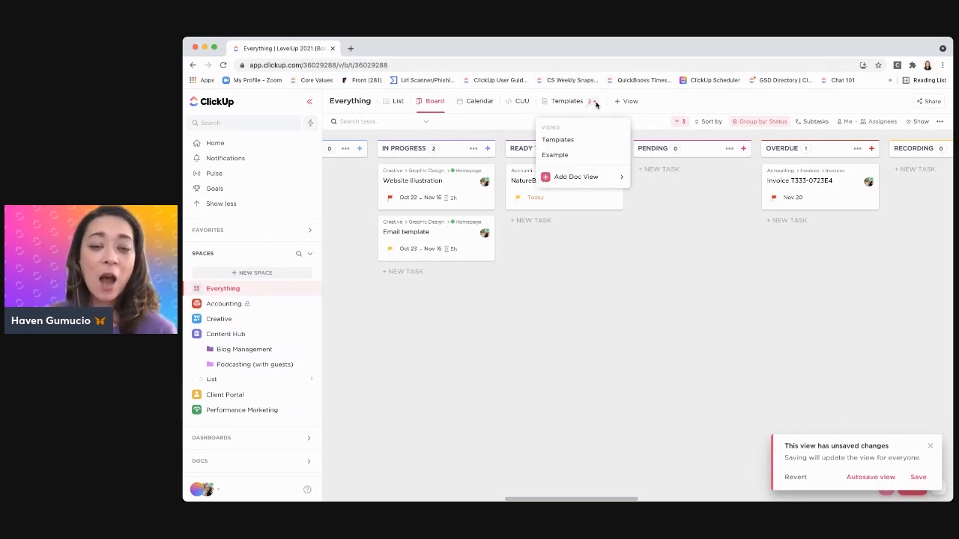
left_click(544, 156)
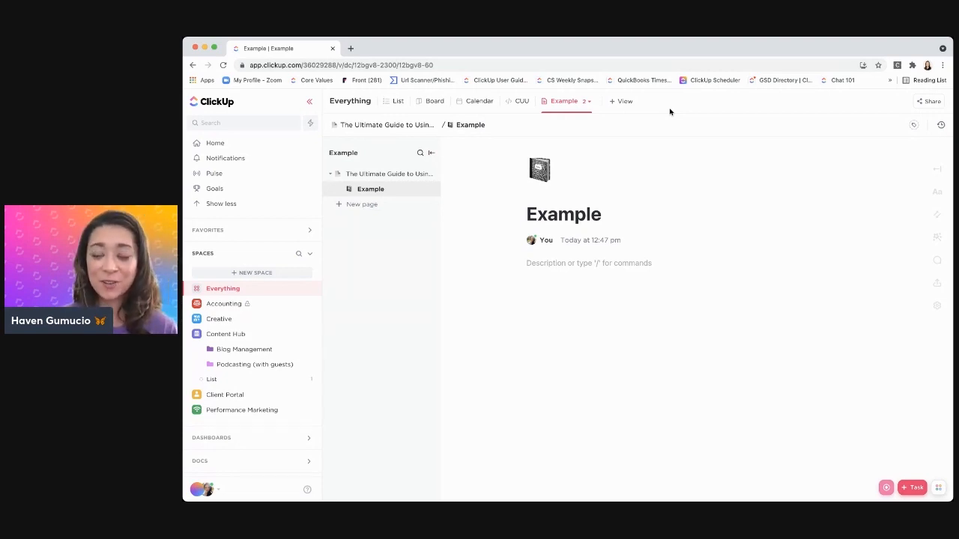
left_click(379, 174)
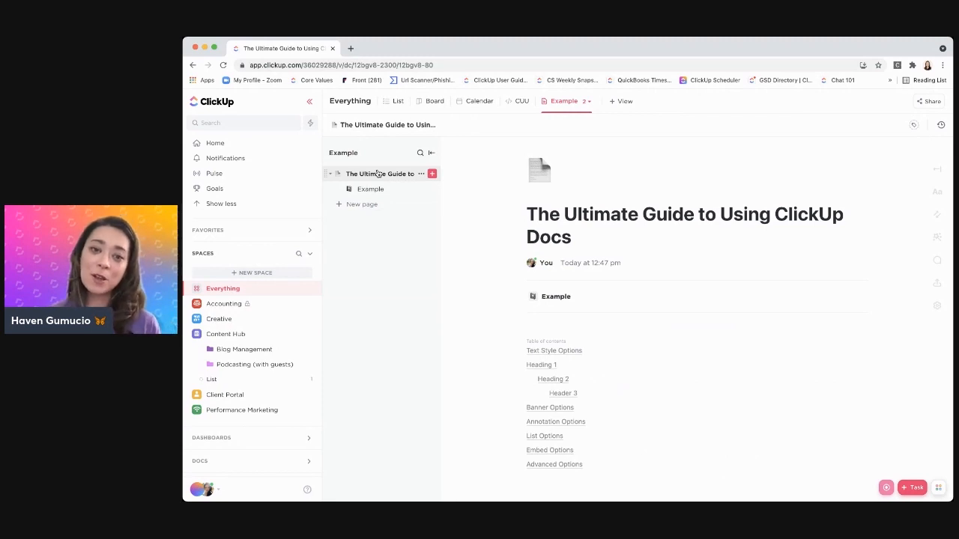
Examine the Template Center options available for the Example doc view, leaving them without choosing one
left_click(574, 103)
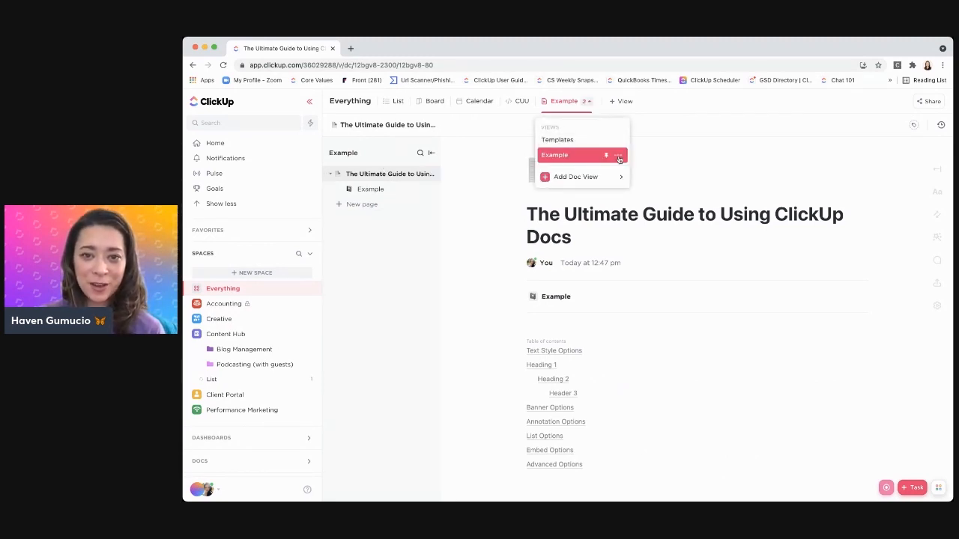
left_click(617, 155)
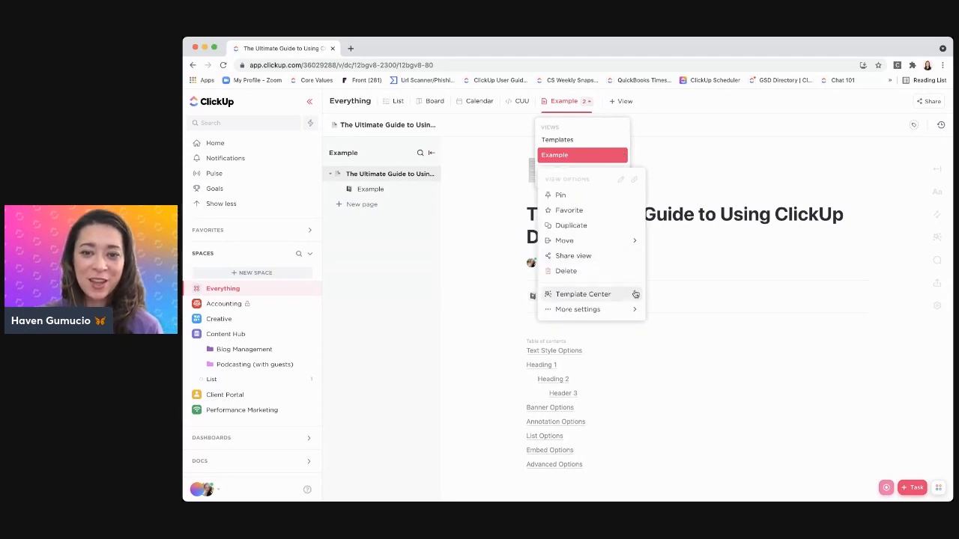
mouse_move(626, 296)
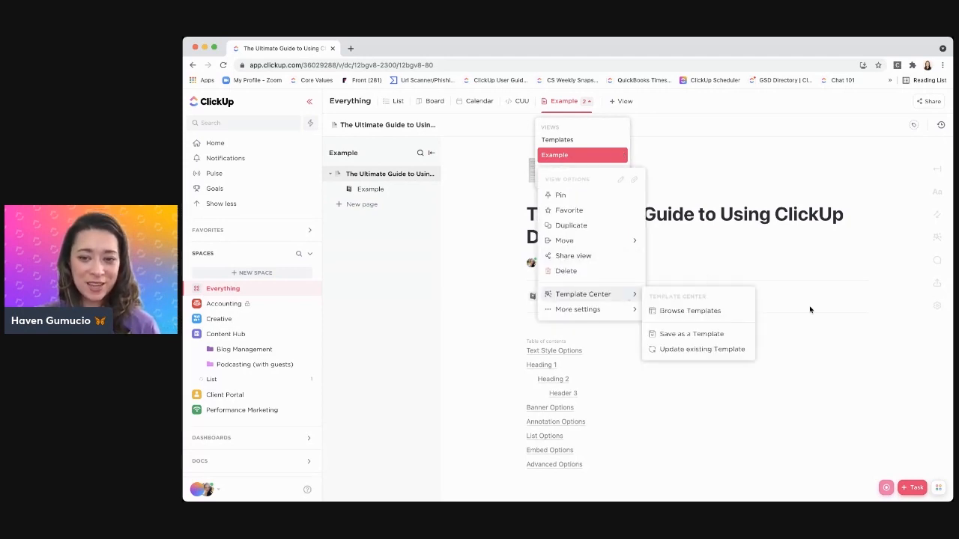
left_click(833, 268)
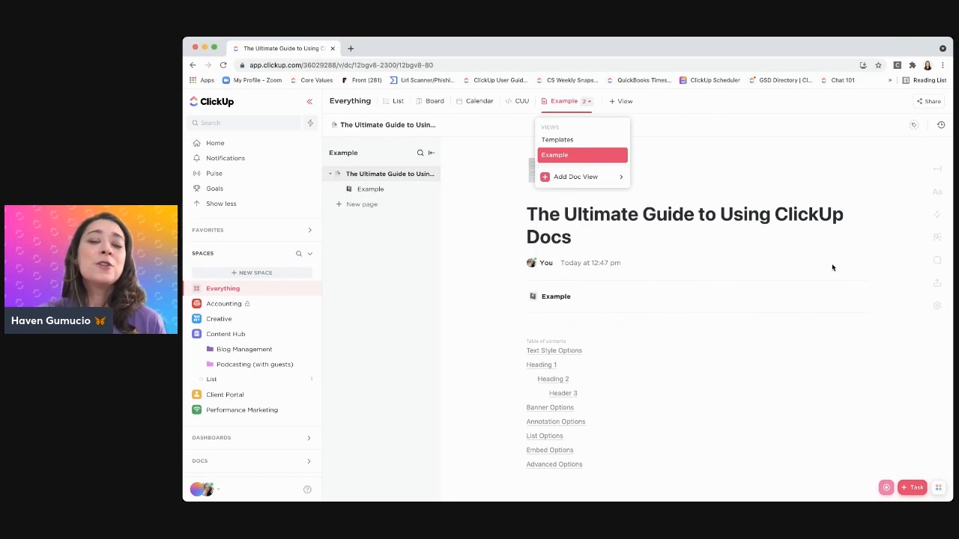
left_click(754, 121)
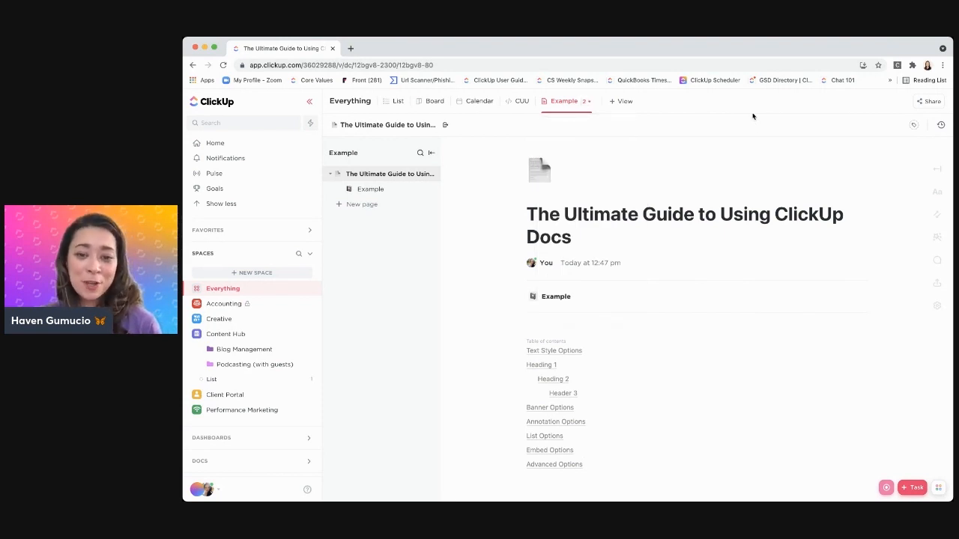